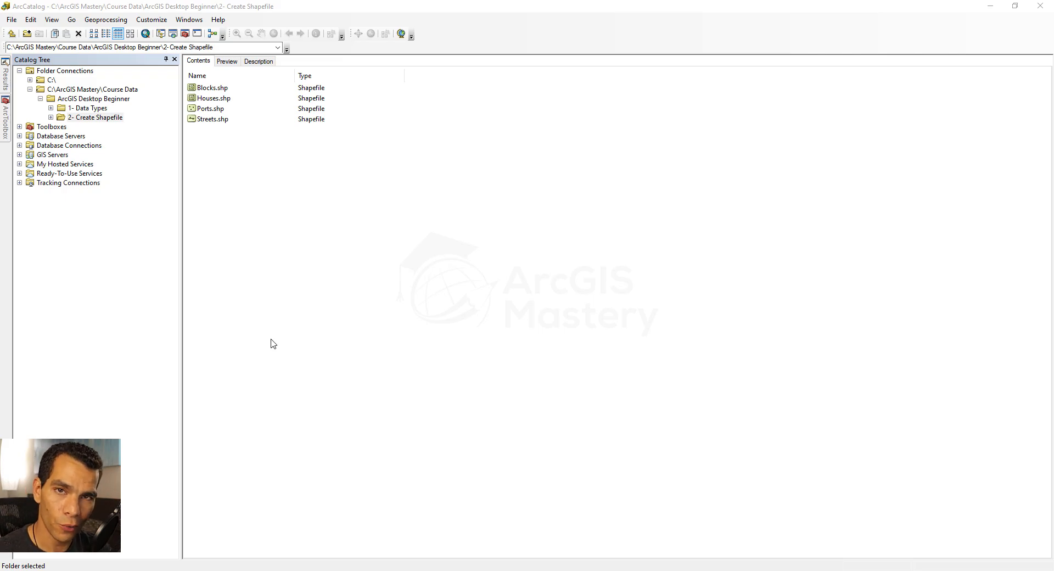
Switch to File Explorer and examine the component files of the Blocks shapefile in the 2- Create Shapefile folder
left_click_drag(236, 149, 208, 90)
left_click(238, 169)
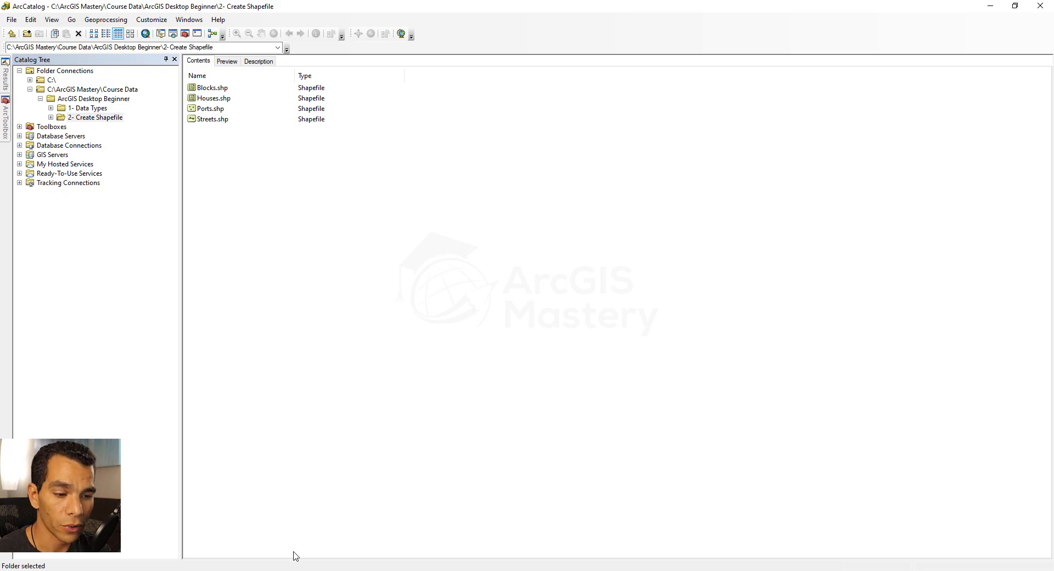
left_click(295, 570)
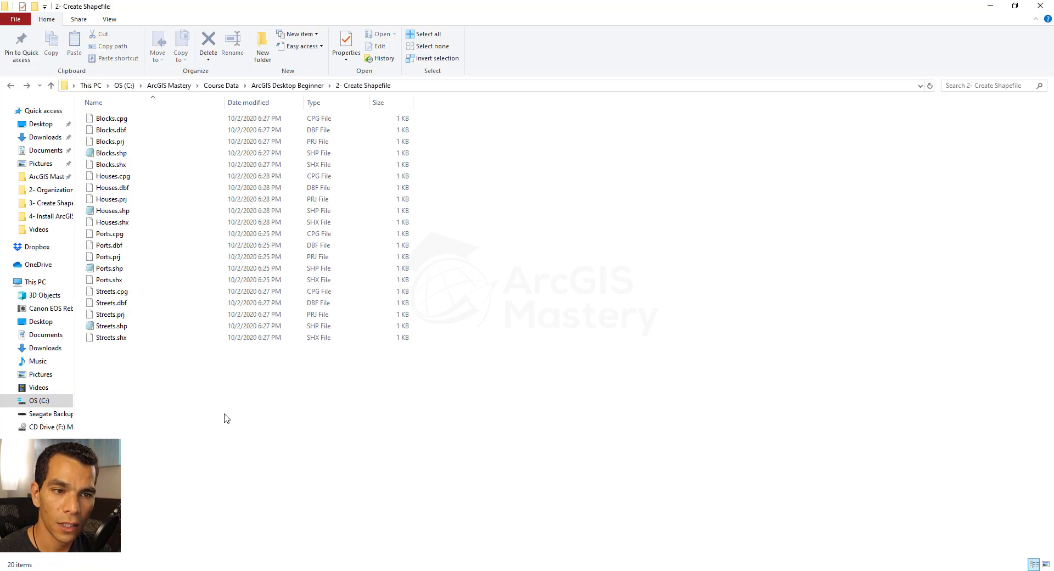
left_click(126, 118)
left_click(131, 166, "shift")
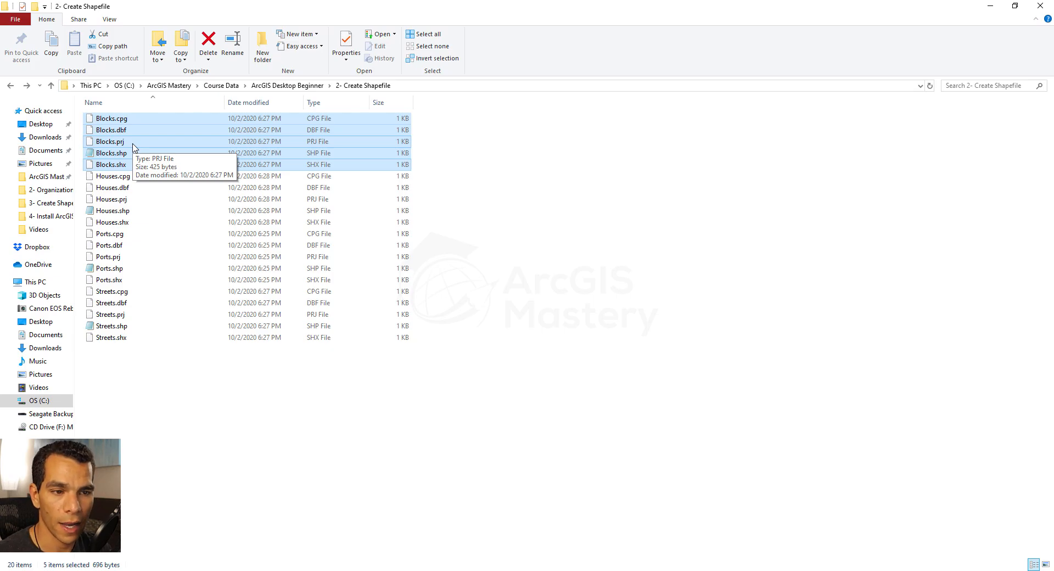
left_click(508, 258)
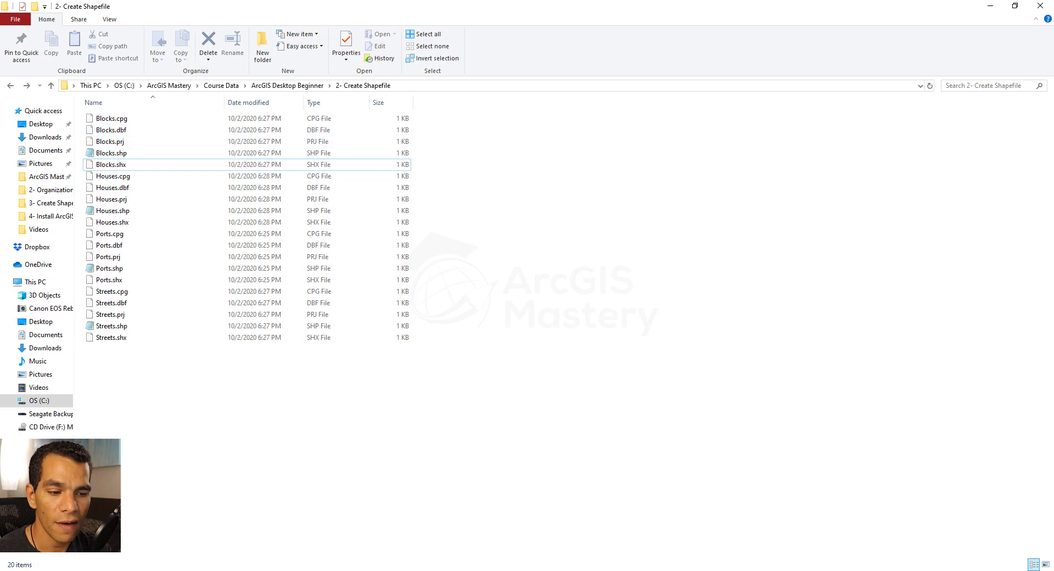
Switch to the browser, search wiki.gis.com for "shapefile", and read the article's overview of mandatory and optional files
left_click(311, 570)
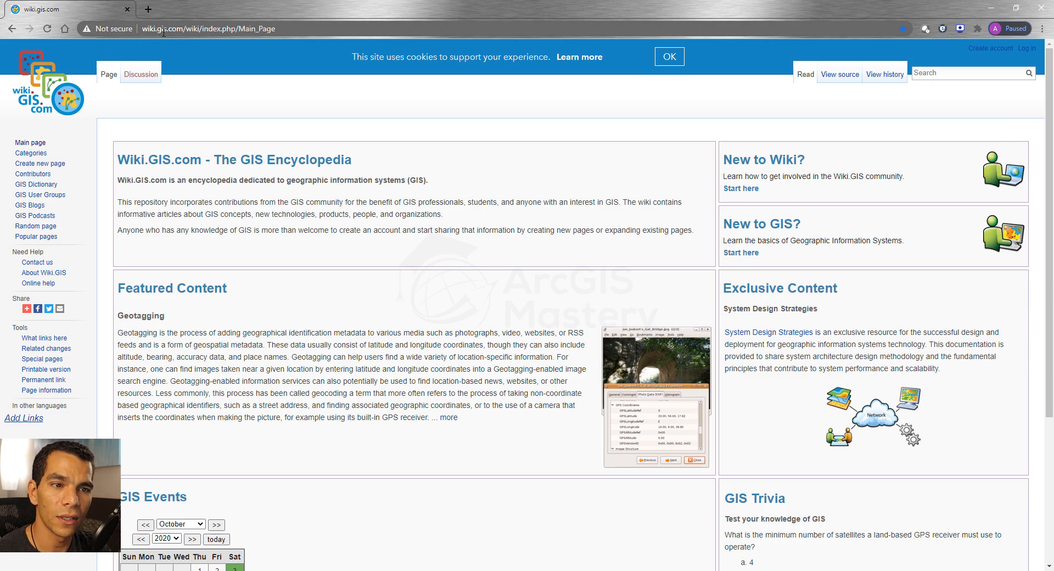
left_click(948, 70)
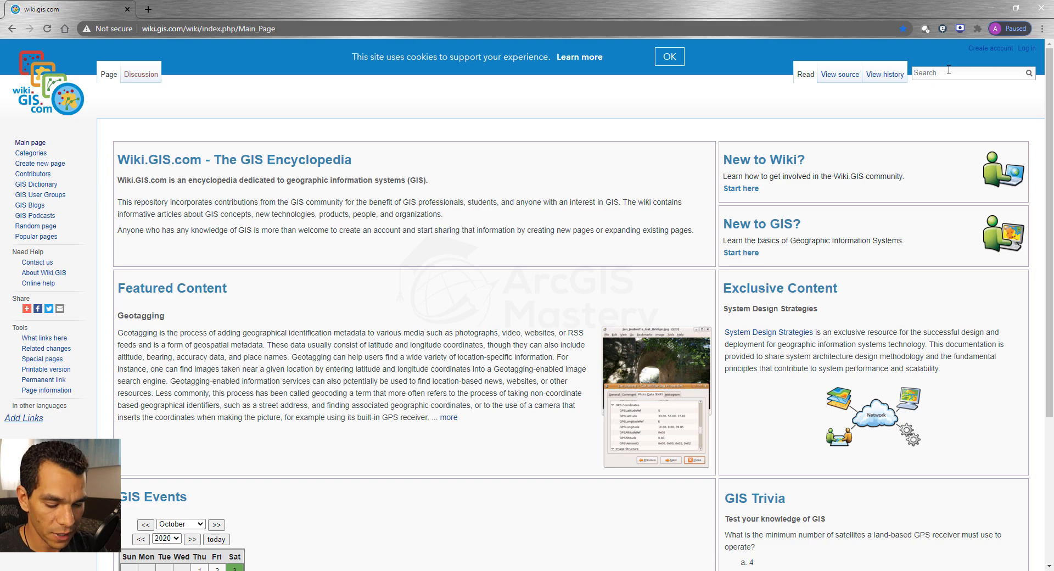
type("shapefile")
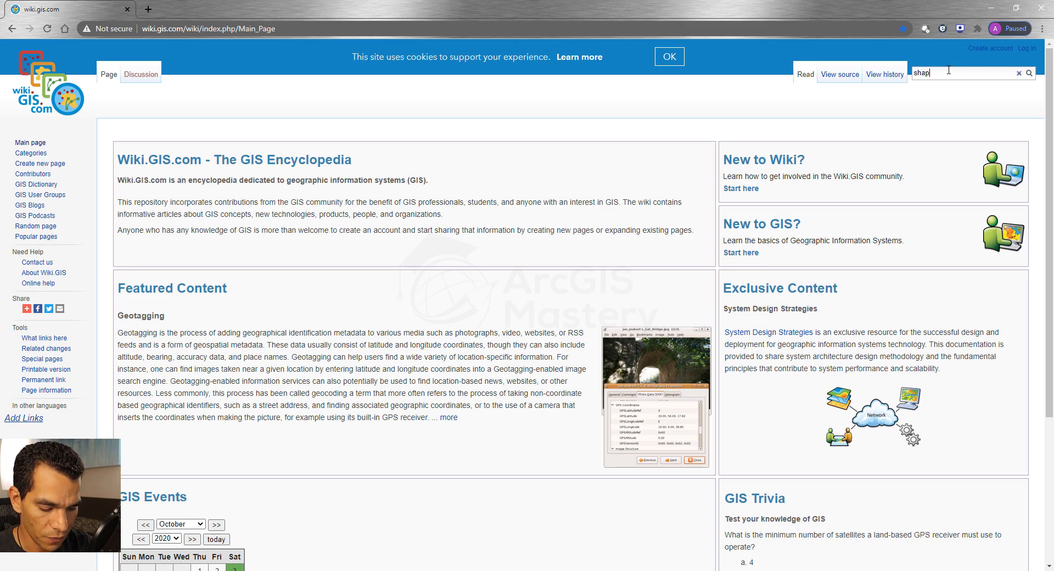
key("Return")
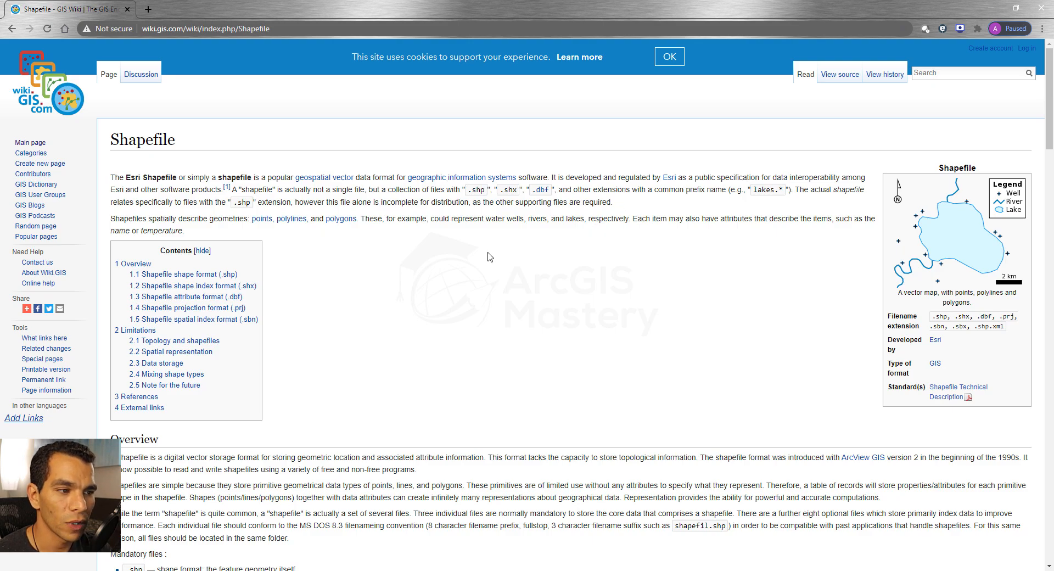
scroll(118, 254, "down", 7)
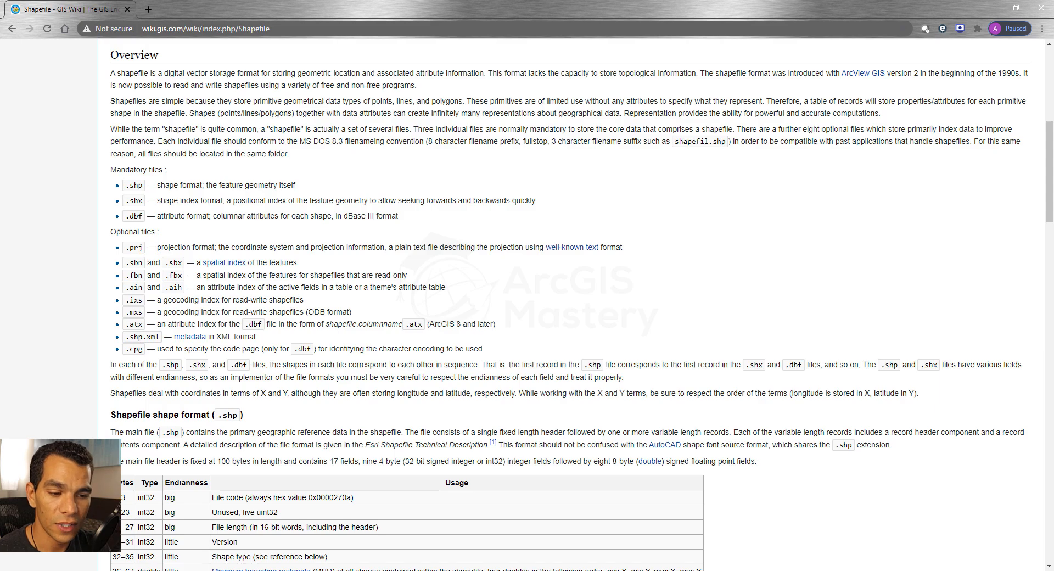
key("alt+Tab")
key("alt+Tab")
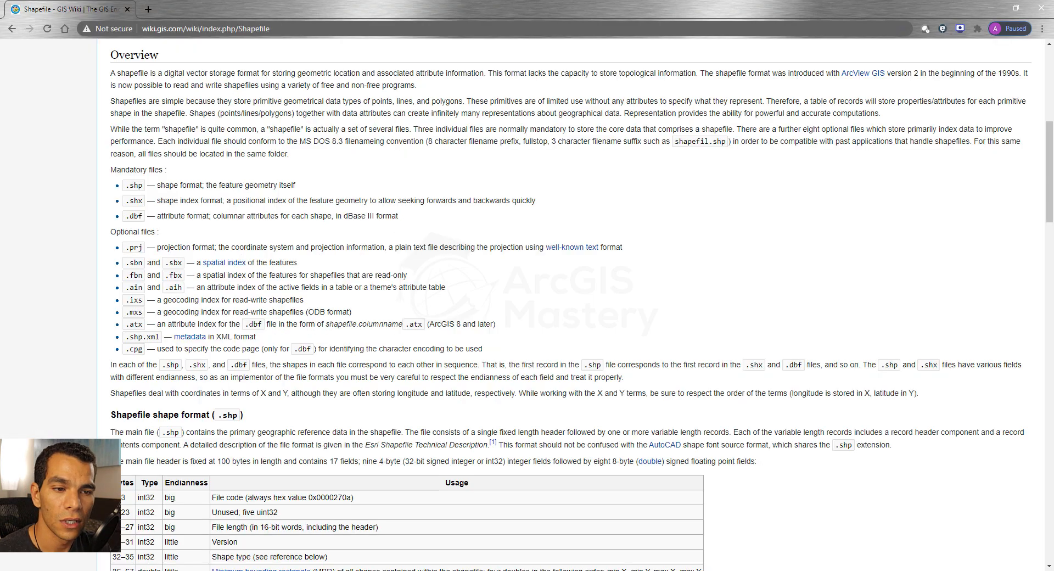
scroll(349, 323, "up", 6)
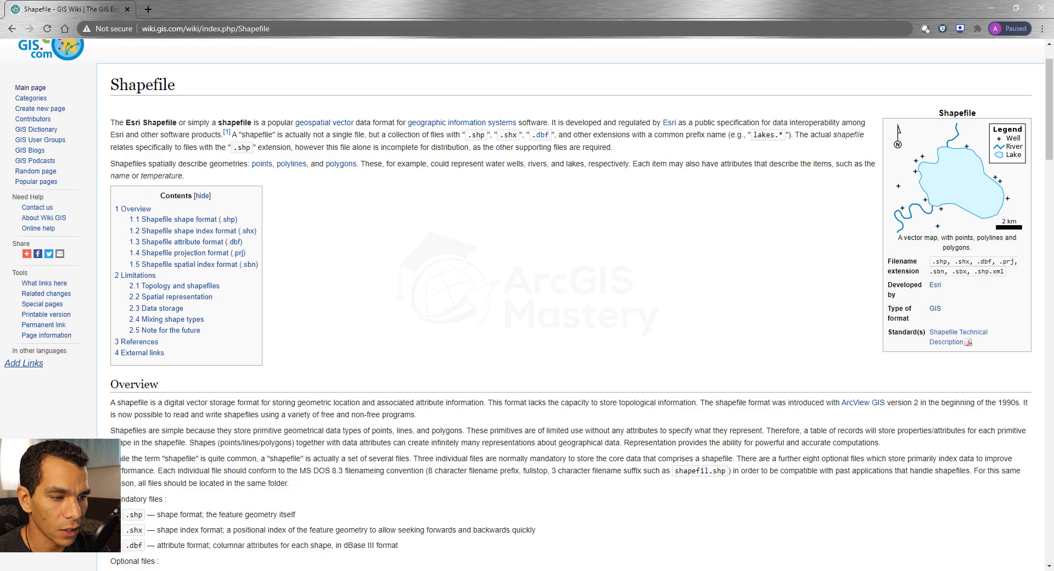
Return to ArcCatalog and launch ArcMap from it with a blank map, dismissing the Getting Started dialog
key("alt+Tab")
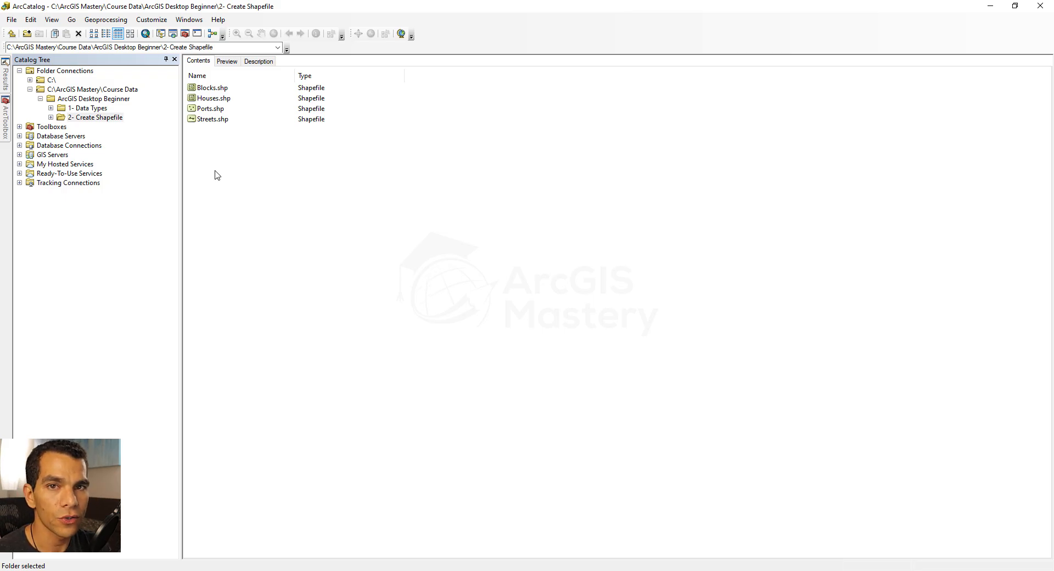
left_click(146, 34)
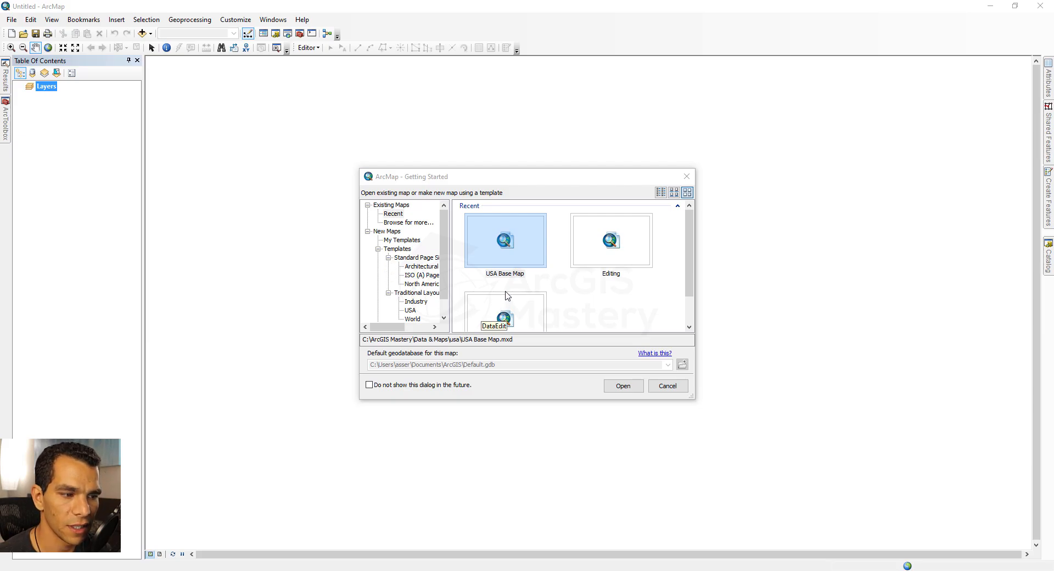
left_click(674, 388)
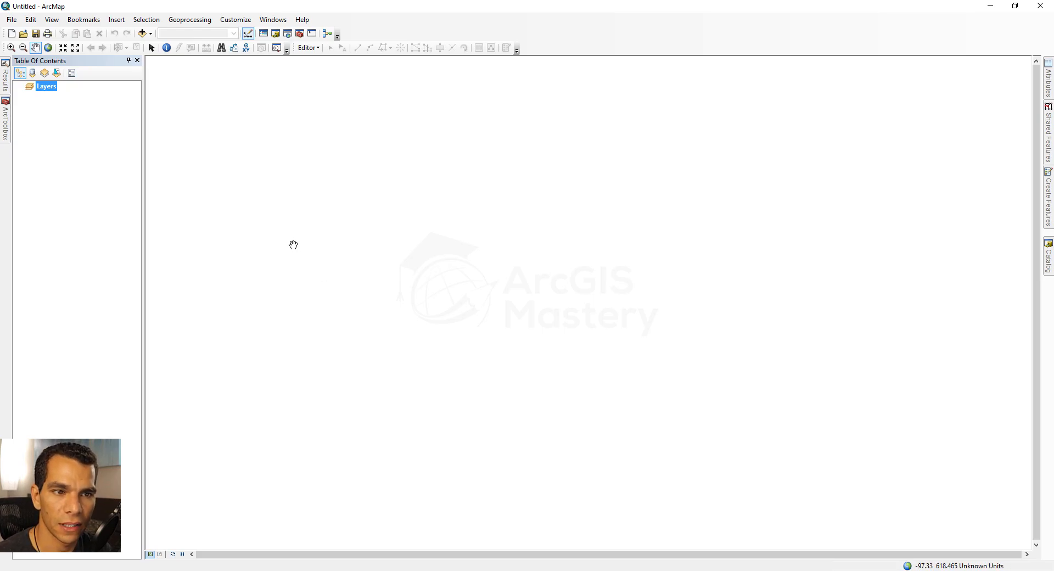
Add Ports.shp from the 2- Create Shapefile folder to the map
left_click(151, 34)
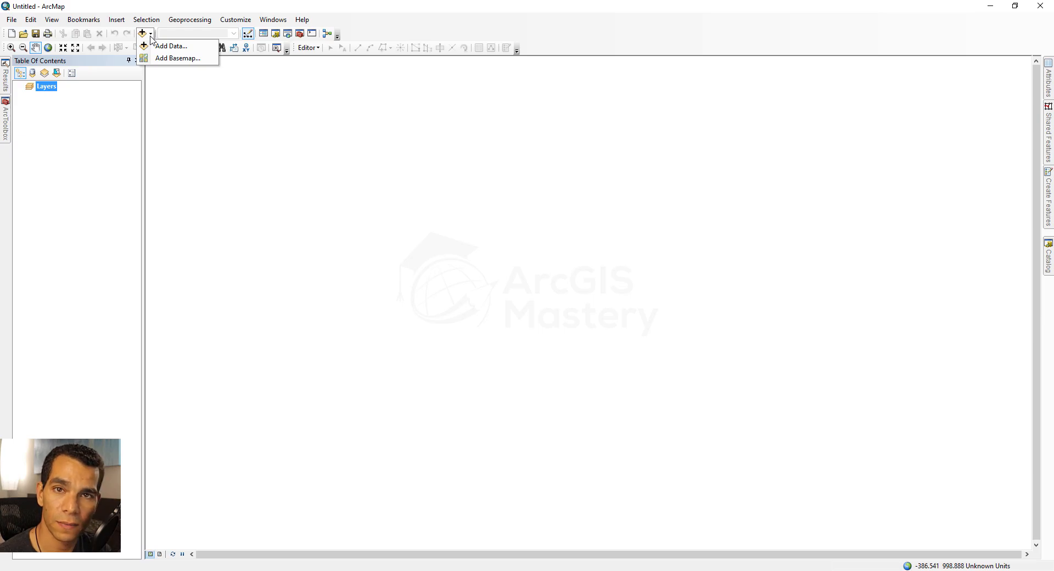
left_click(159, 45)
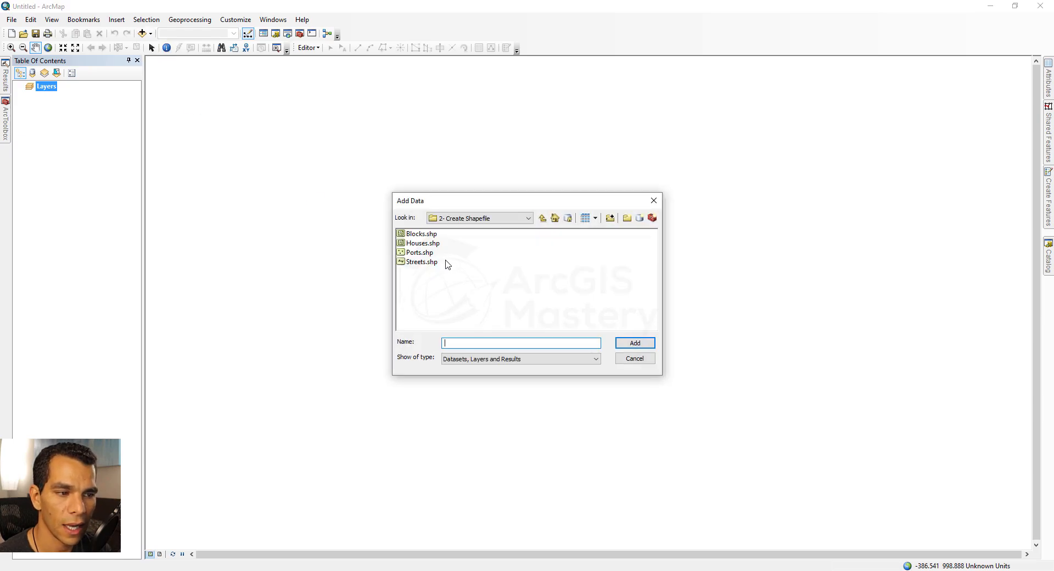
double_click(418, 253)
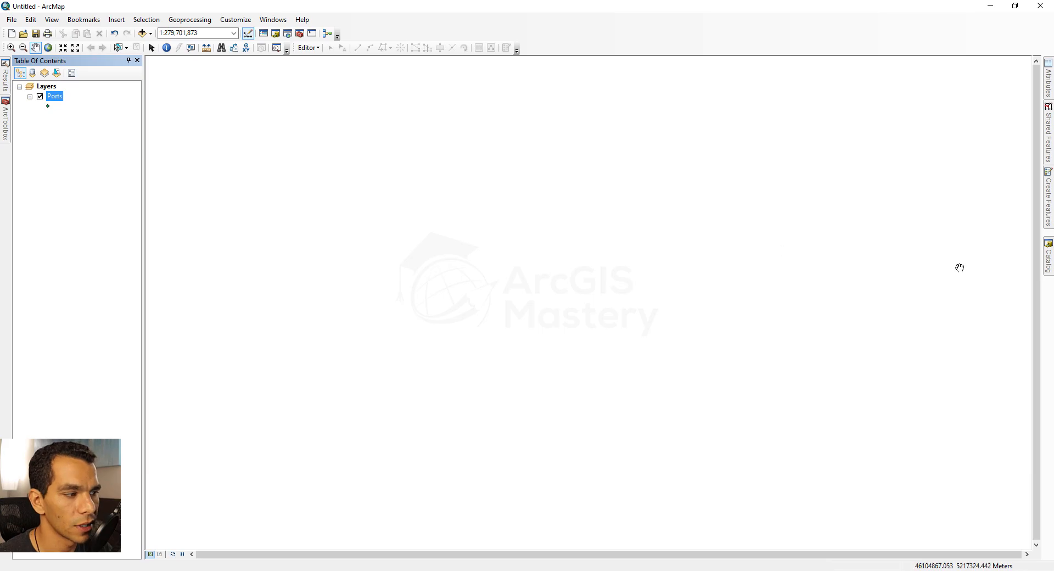
Find Streets.shp in the Catalog under Course Data, ArcGIS Desktop Beginner, 2- Create Shapefile, and add it below the Ports layer
left_click(1048, 260)
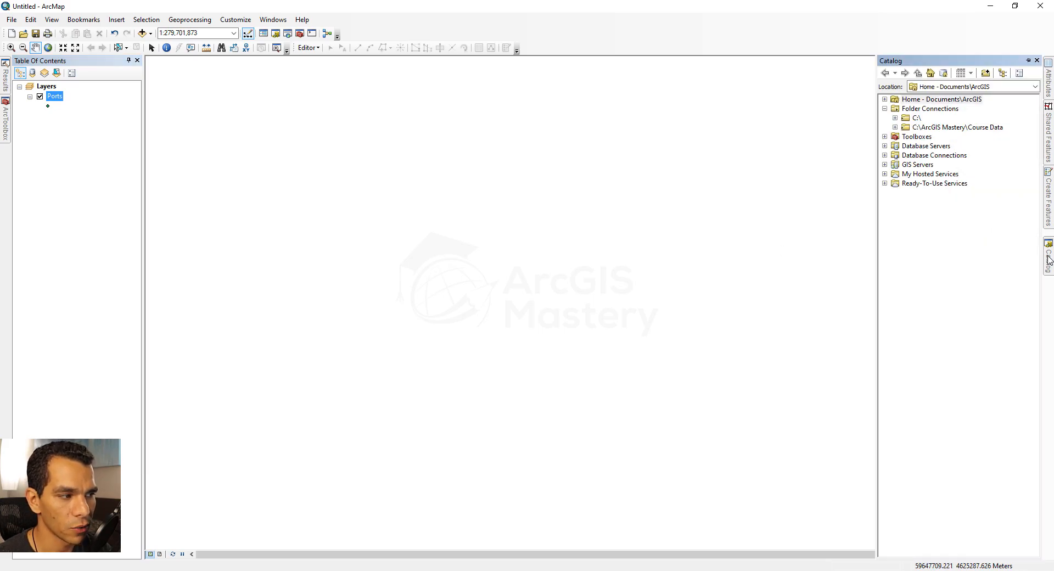
left_click(894, 126)
left_click(905, 136)
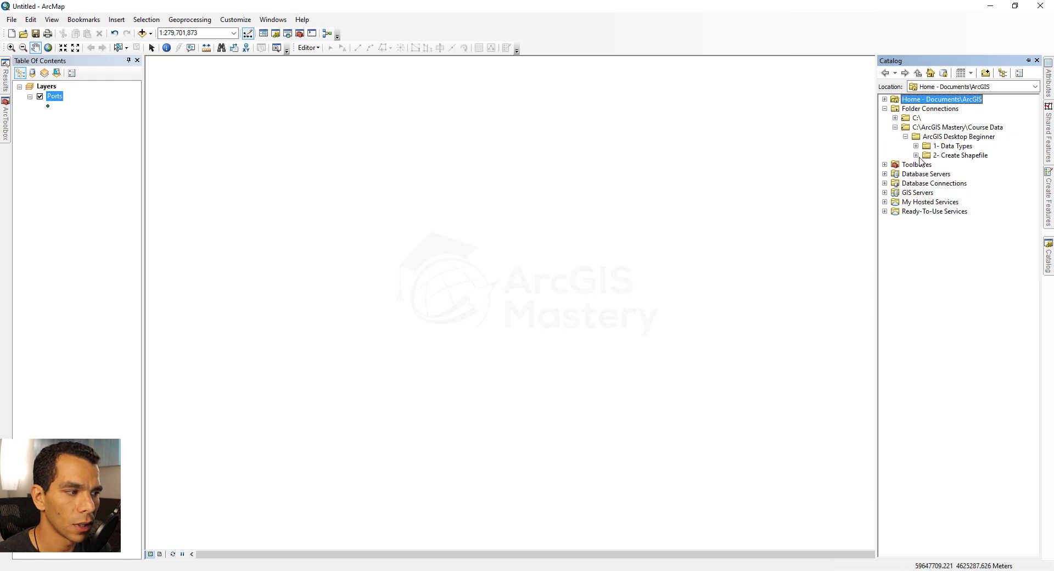
left_click(916, 156)
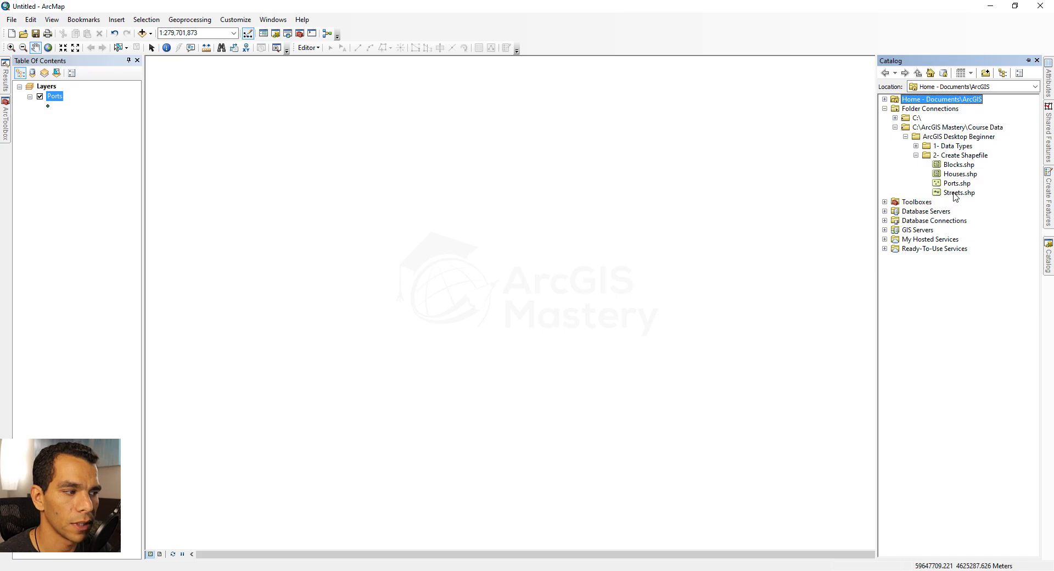
left_click_drag(955, 194, 75, 138)
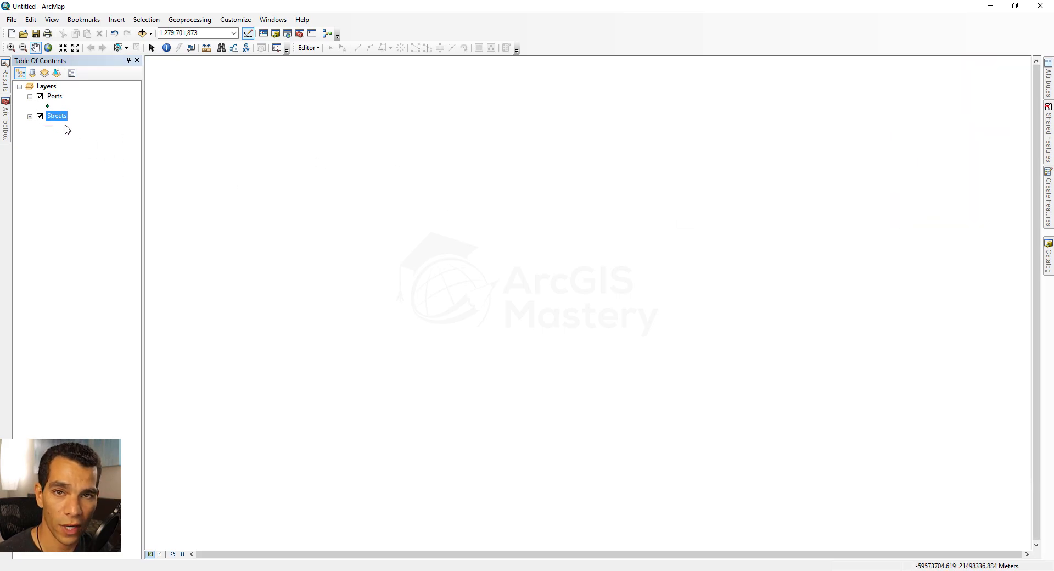
Add Houses.shp and Blocks.shp together to the Layers data frame
right_click(48, 87)
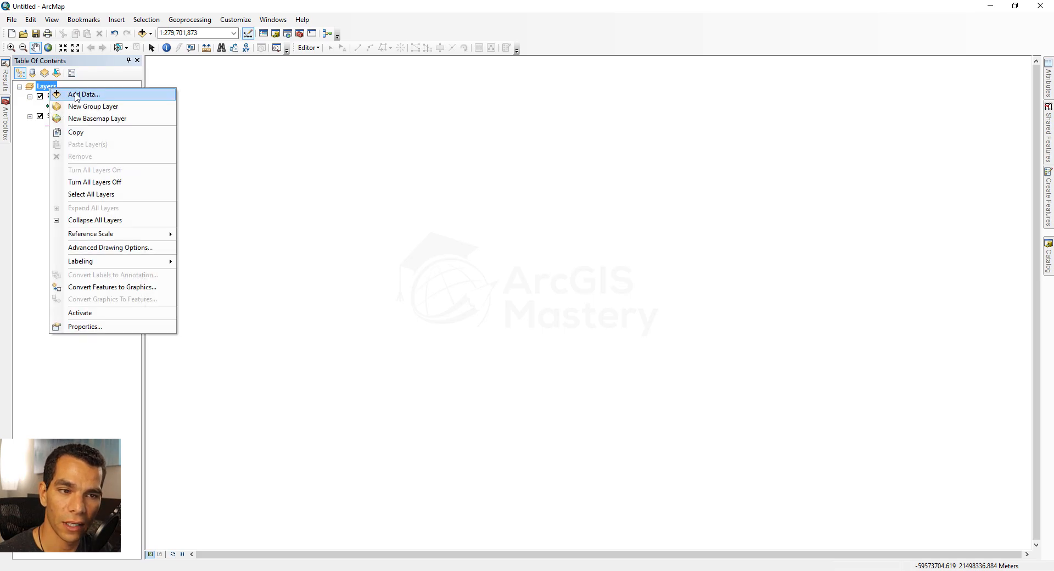
left_click(82, 96)
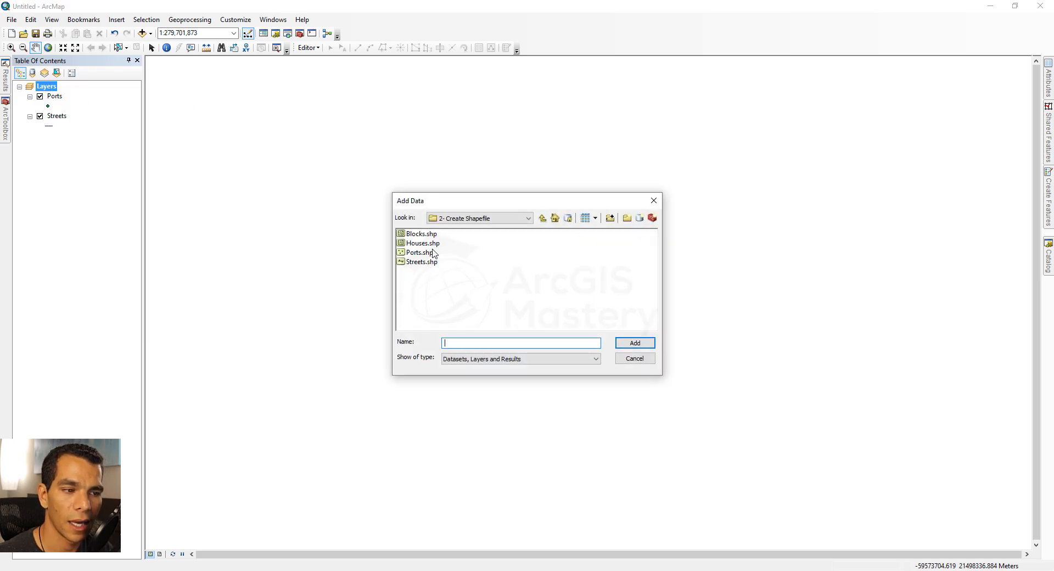
left_click(429, 245)
left_click(426, 236, "ctrl")
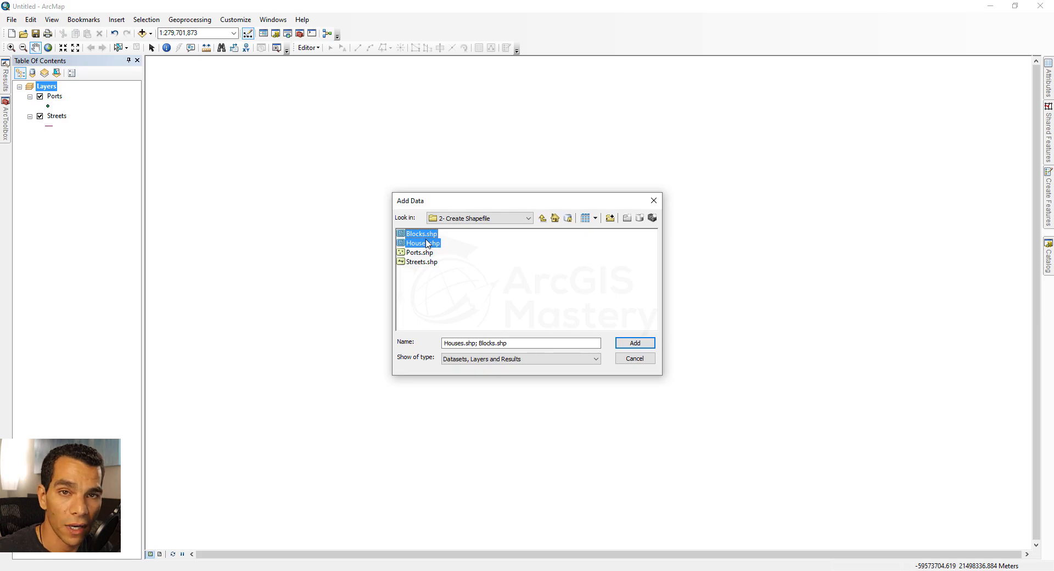
left_click(634, 343)
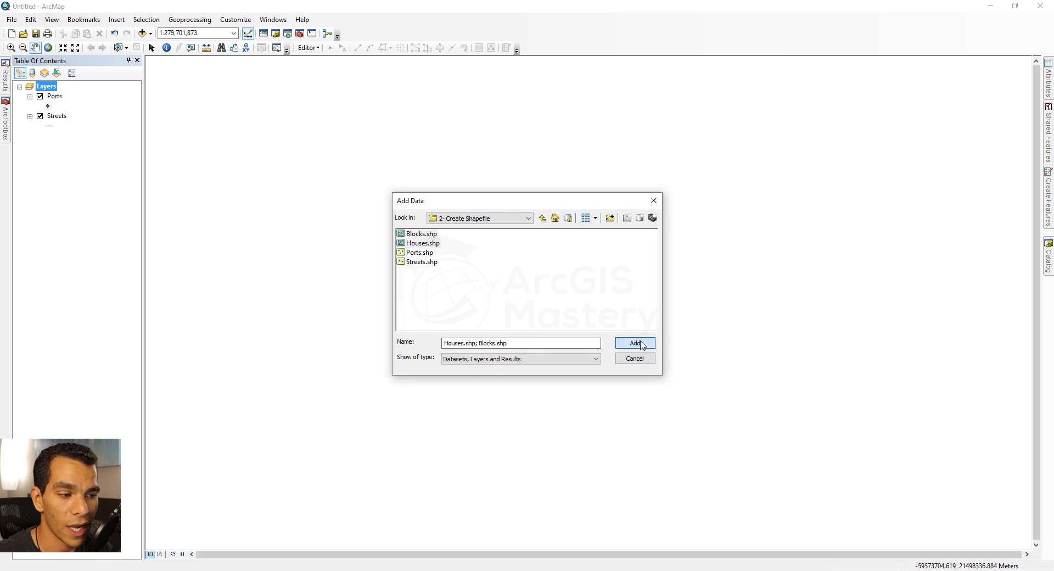
left_click(87, 207)
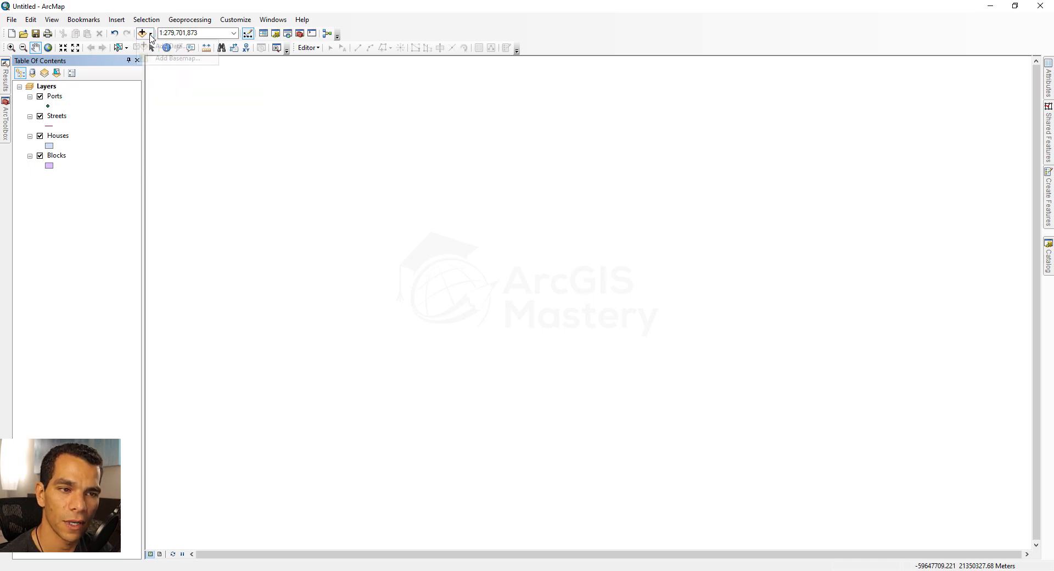
Add the Streets basemap beneath the shapefile layers
left_click(151, 35)
left_click(183, 58)
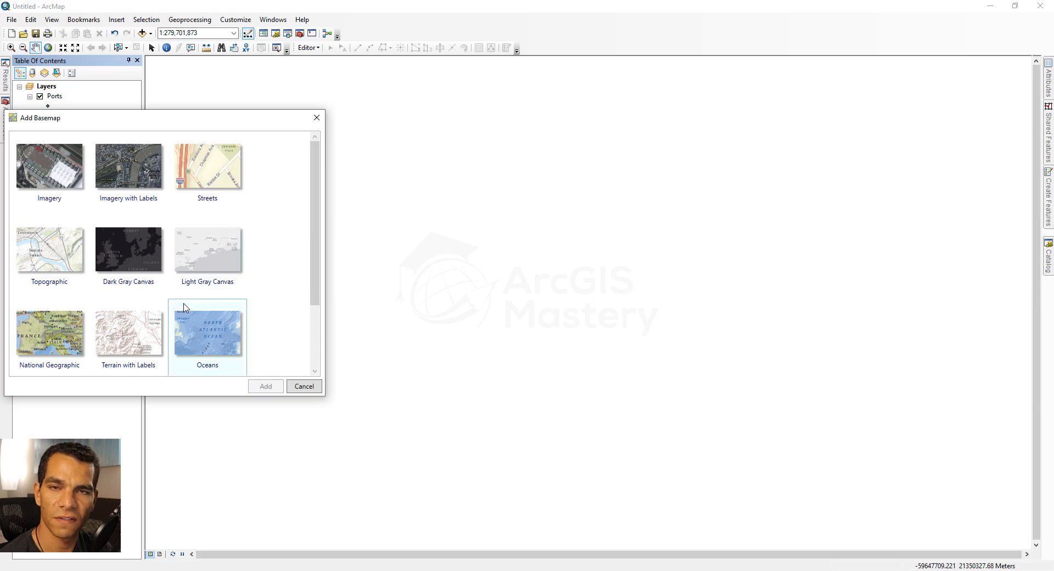
double_click(217, 182)
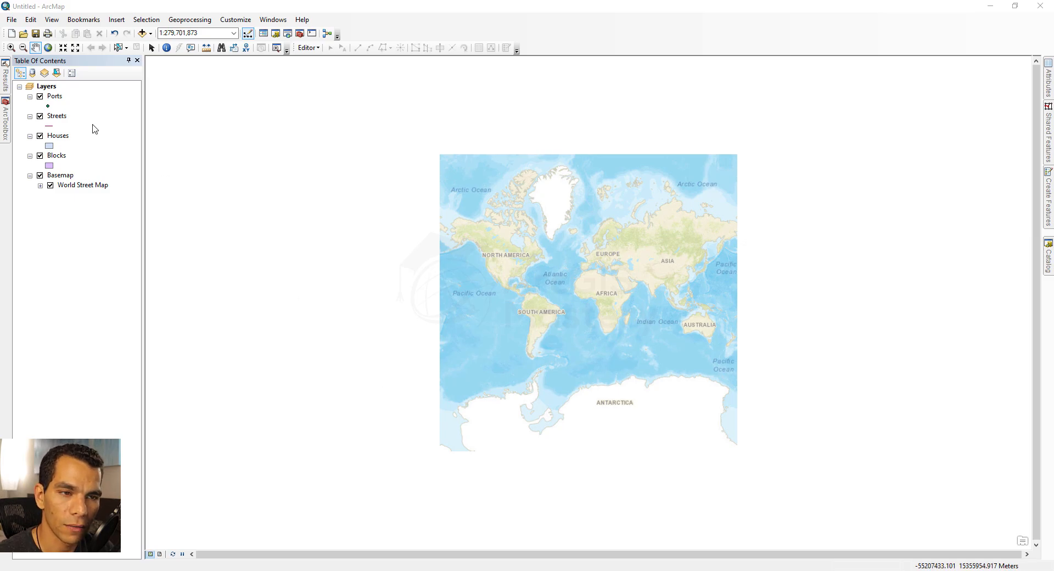
Create a bookmark named Balboa Island framing the island's eastern end and Little Balboa Channel in Newport Beach, California
left_click(11, 47)
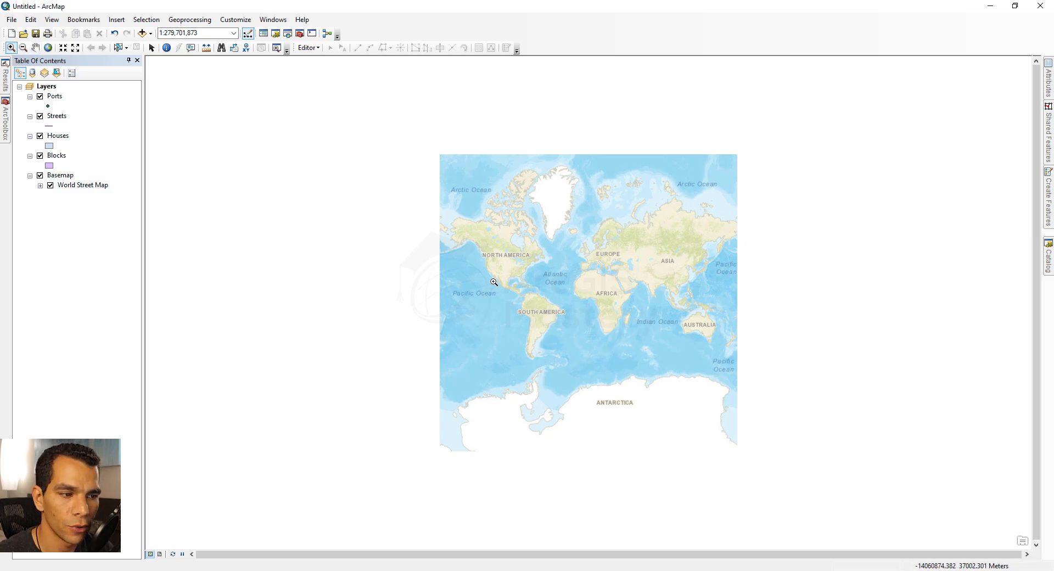
left_click_drag(478, 266, 504, 290)
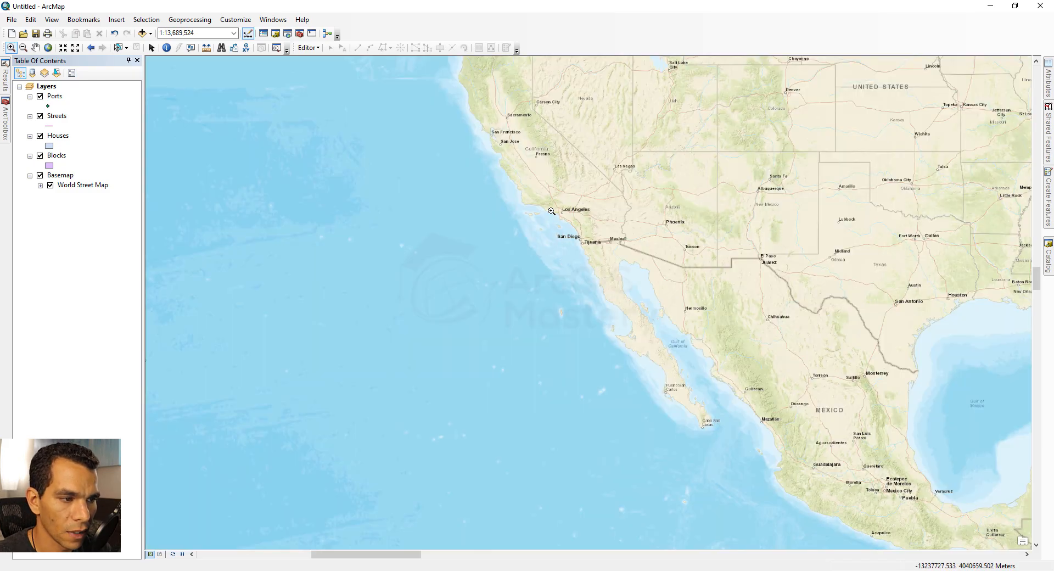
left_click_drag(555, 207, 582, 233)
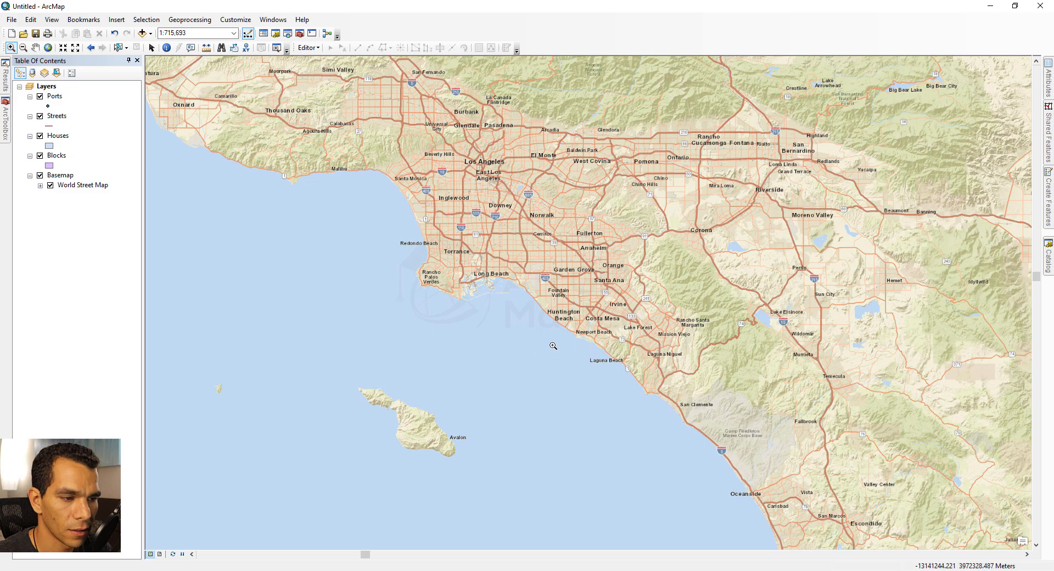
left_click_drag(569, 322, 610, 360)
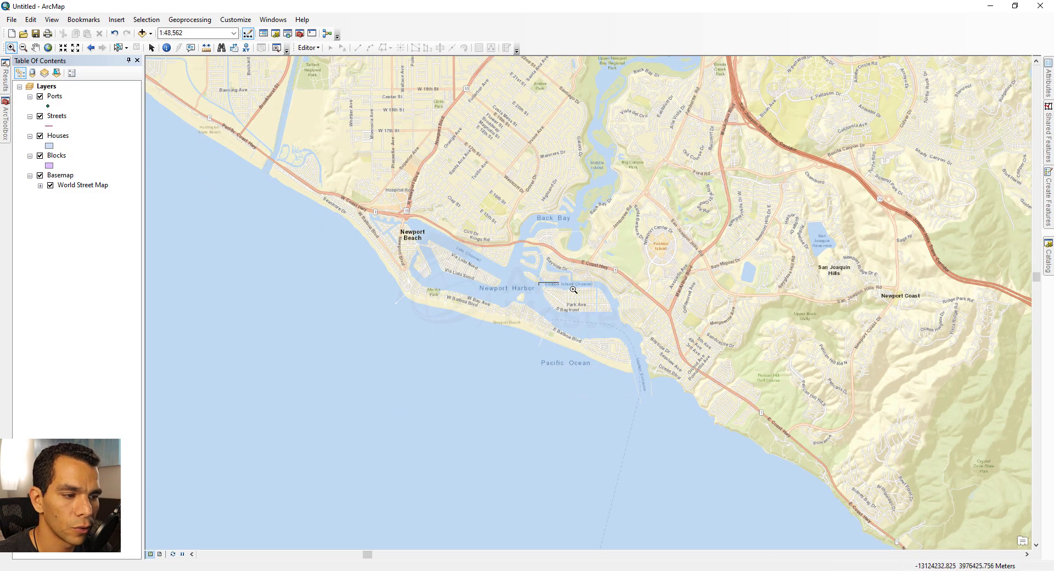
left_click_drag(541, 286, 618, 322)
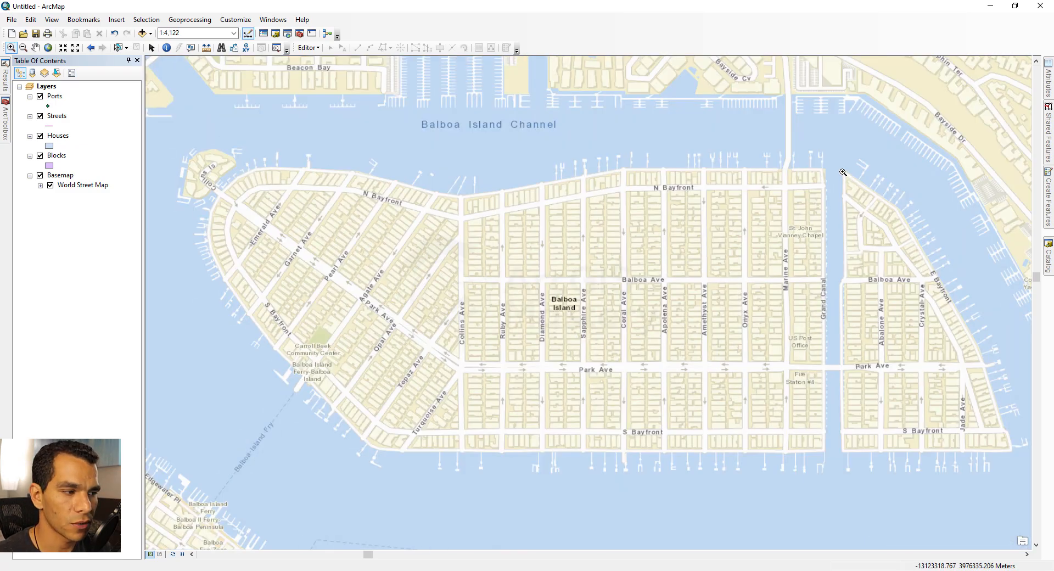
left_click_drag(832, 153, 1027, 509)
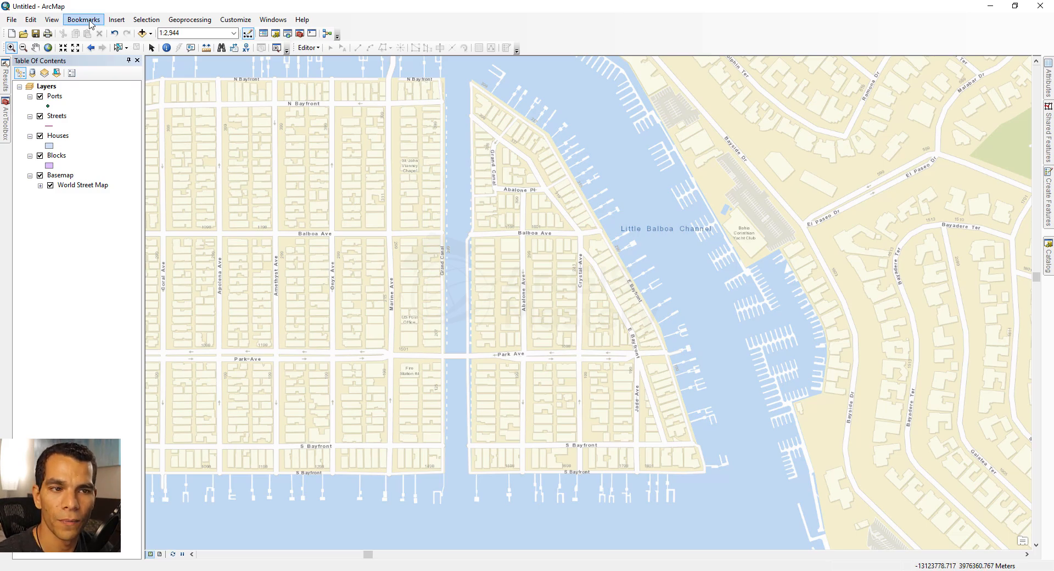
left_click(87, 21)
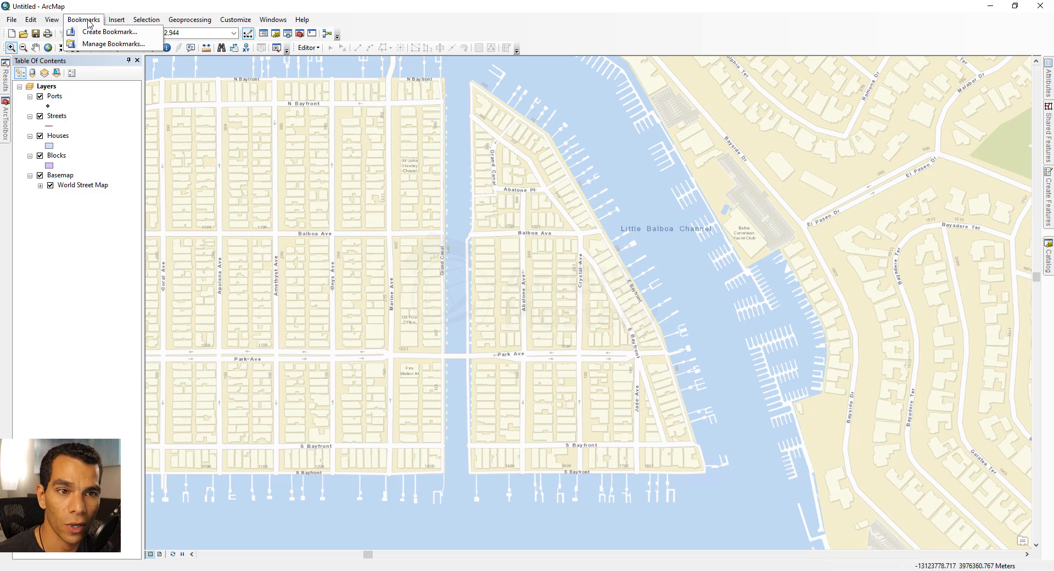
left_click(98, 31)
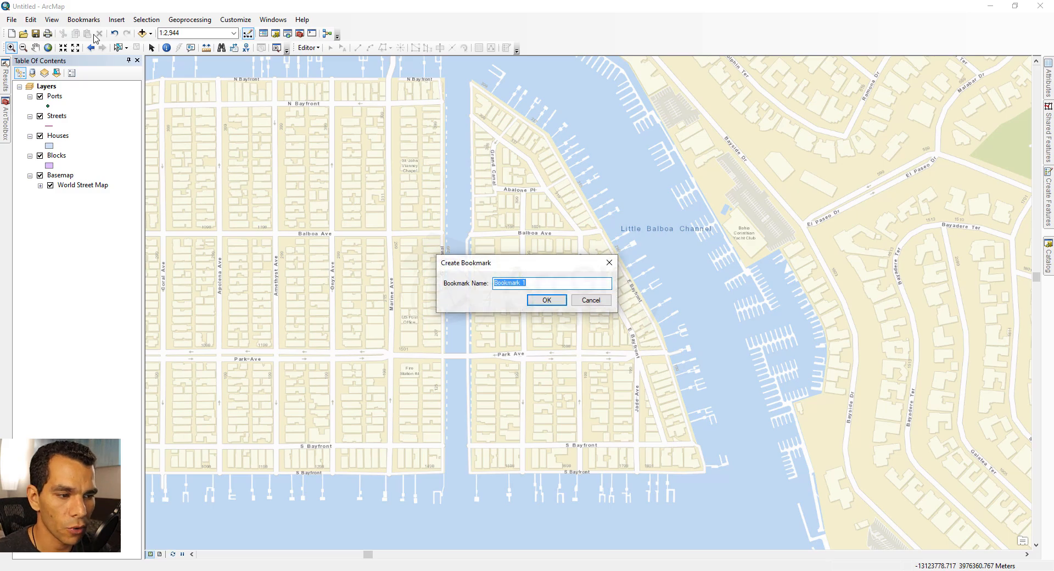
type("Balboa Island")
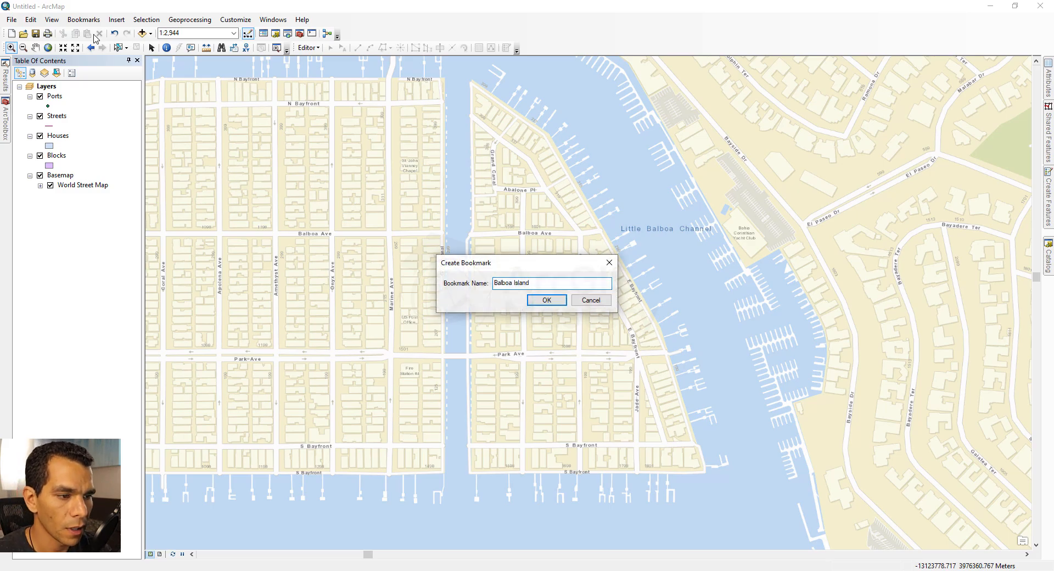
left_click(547, 299)
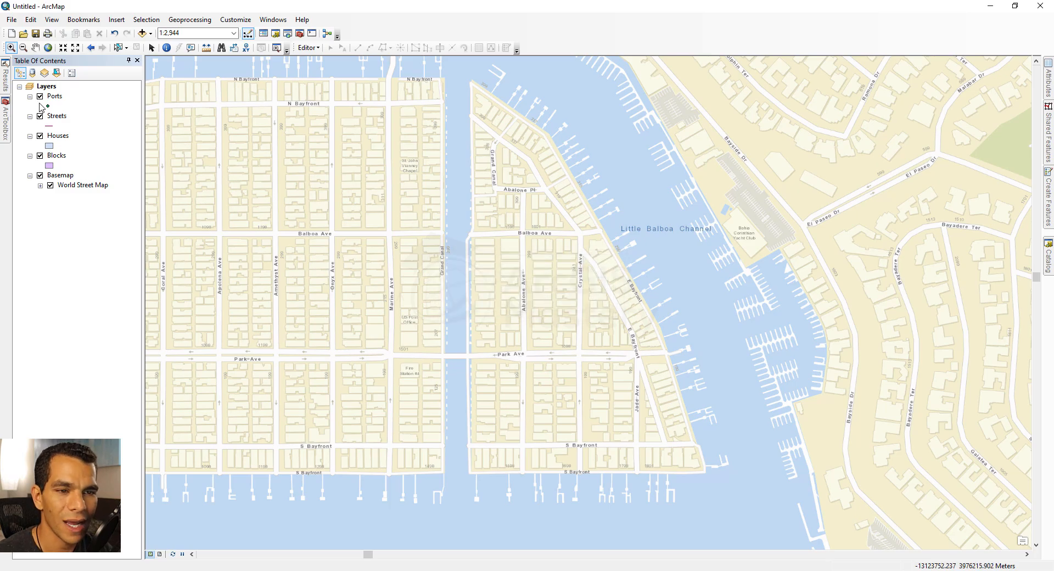
Show the full world extent and return to the area with the Balboa Island bookmark
left_click(49, 48)
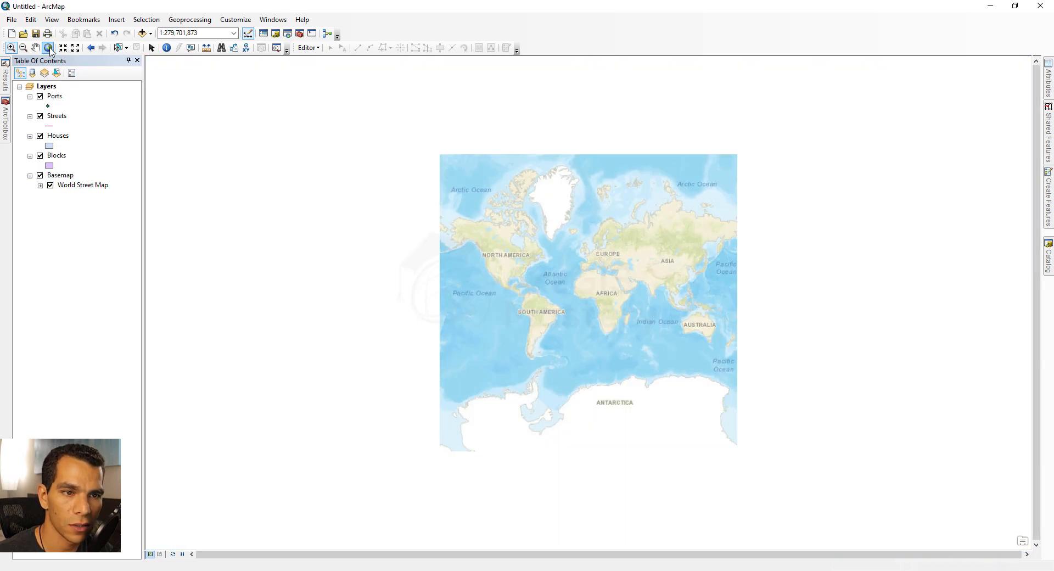
left_click(80, 21)
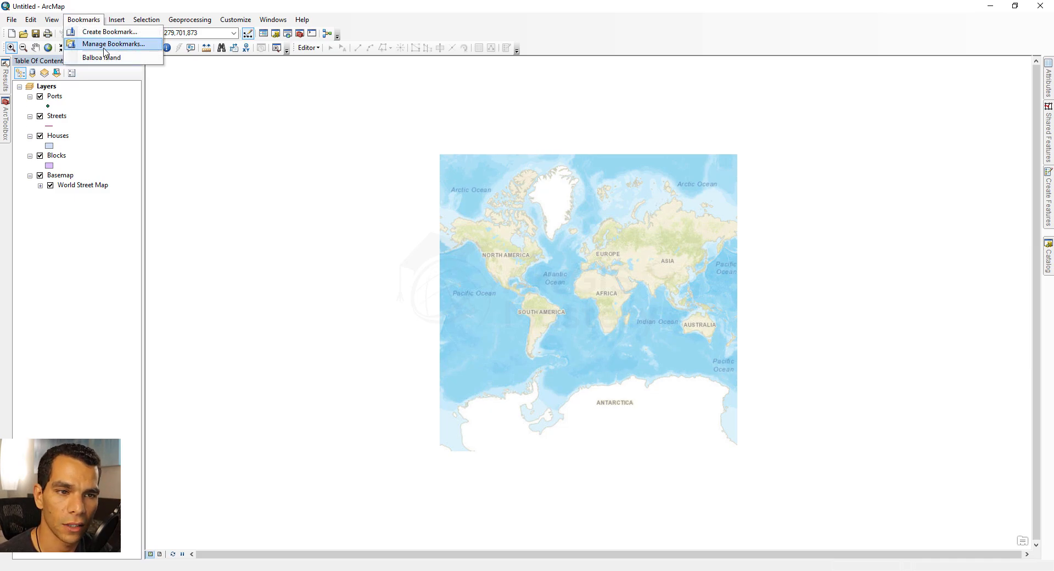
left_click(120, 59)
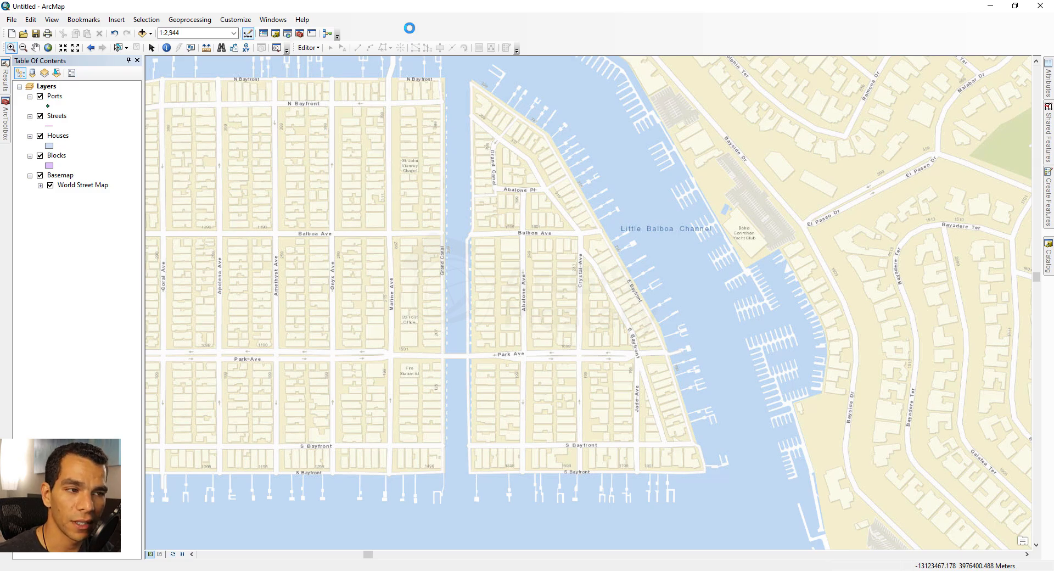
Hide the Editor toolbar and show it again
right_click(409, 28)
right_click(385, 29)
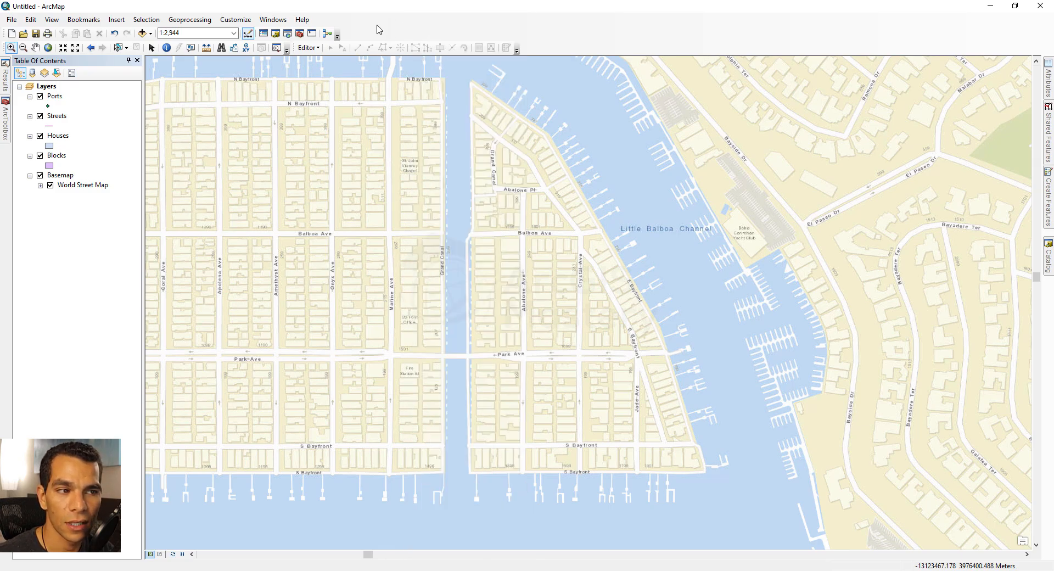
right_click(376, 30)
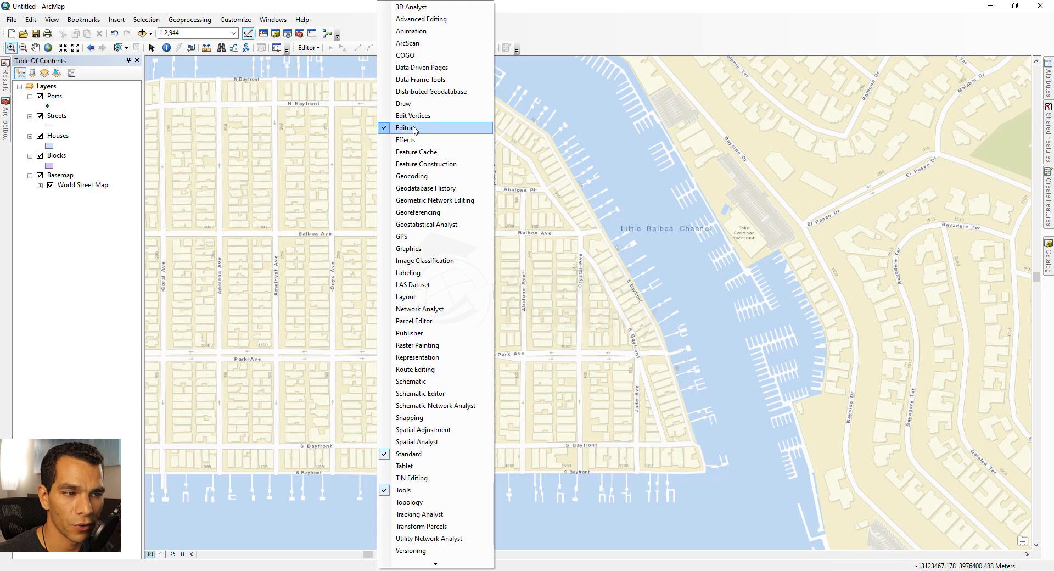
left_click(409, 127)
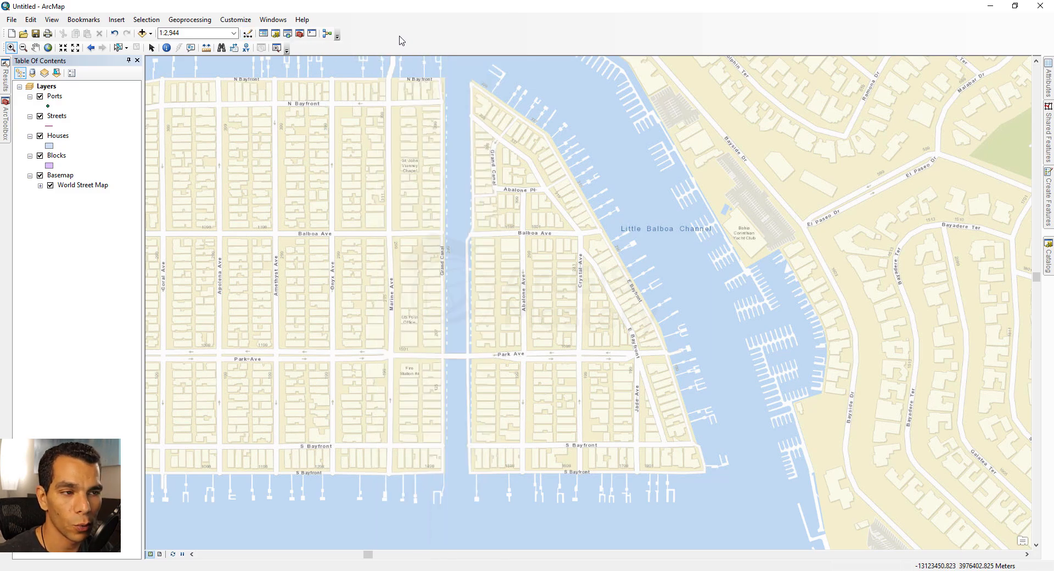
right_click(401, 41)
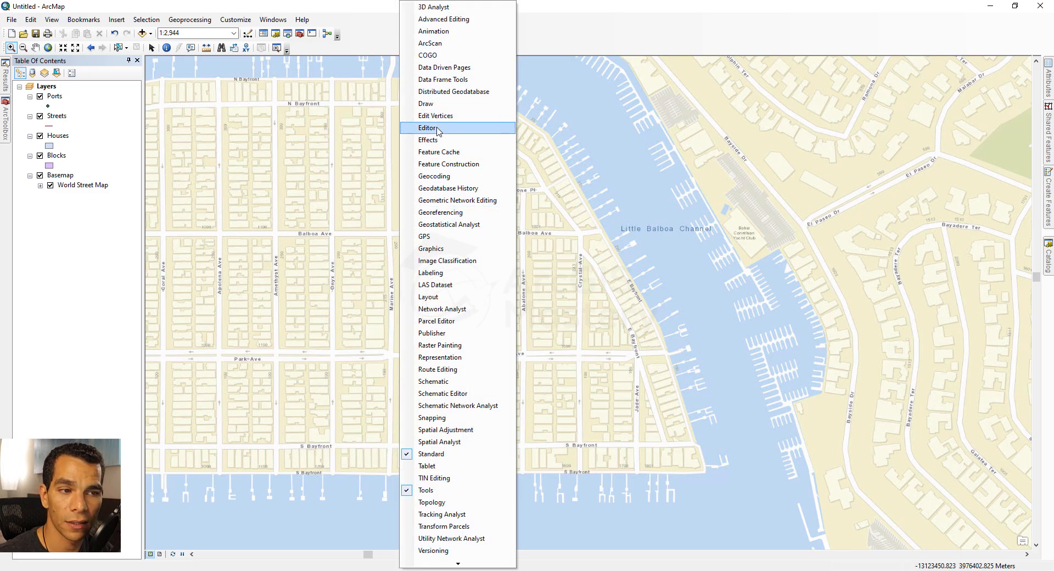
left_click(437, 128)
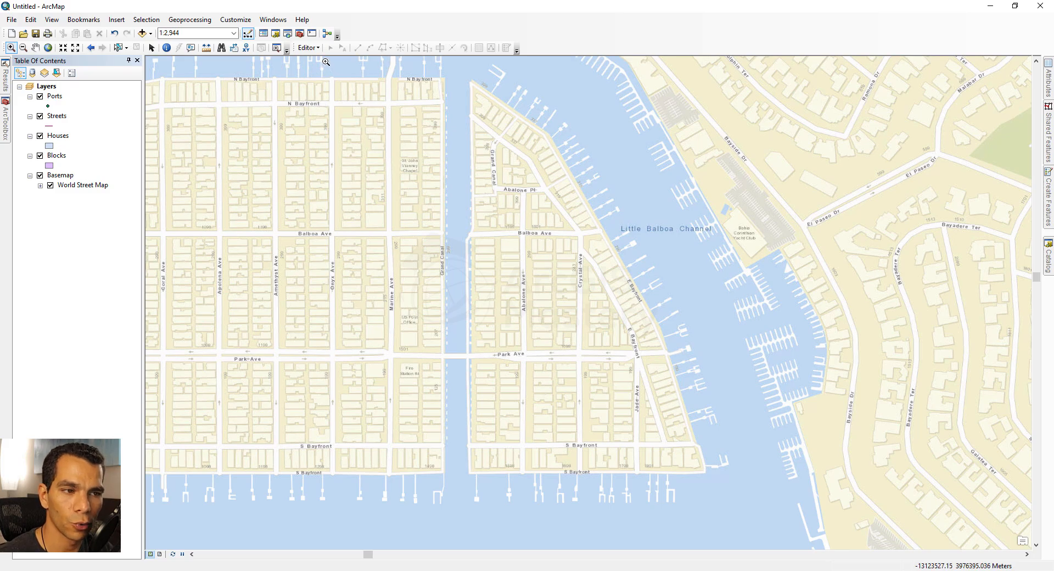
Shift the Editor toolbar slightly along its row and start an edit session
mouse_move(292, 48)
left_mouse_down()
mouse_move(504, 29)
mouse_move(381, 41)
mouse_move(379, 164)
mouse_move(230, 124)
mouse_move(310, 137)
mouse_move(304, 115)
mouse_move(330, 47)
mouse_move(308, 47)
left_mouse_up()
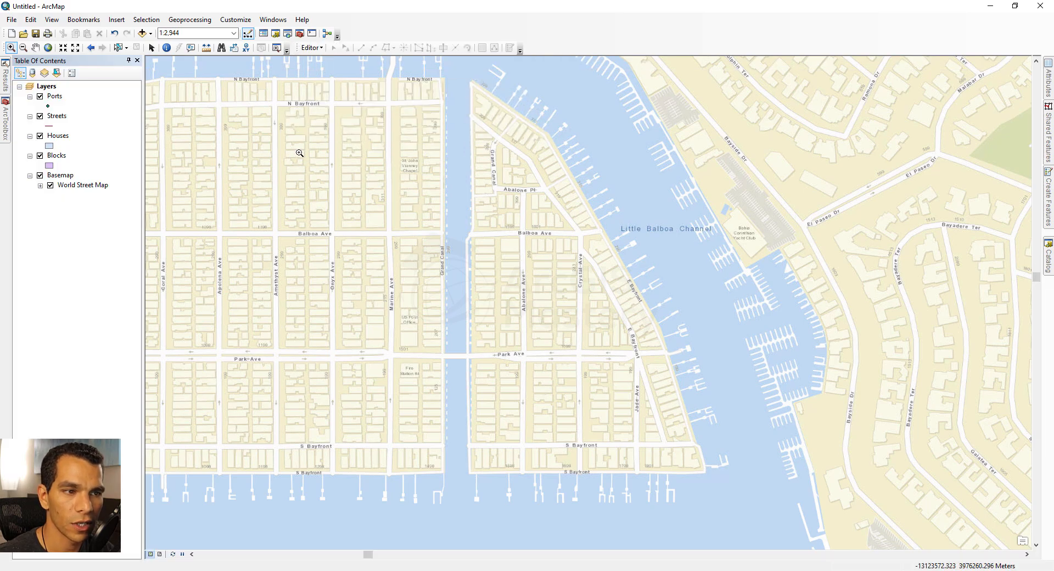
left_click(316, 48)
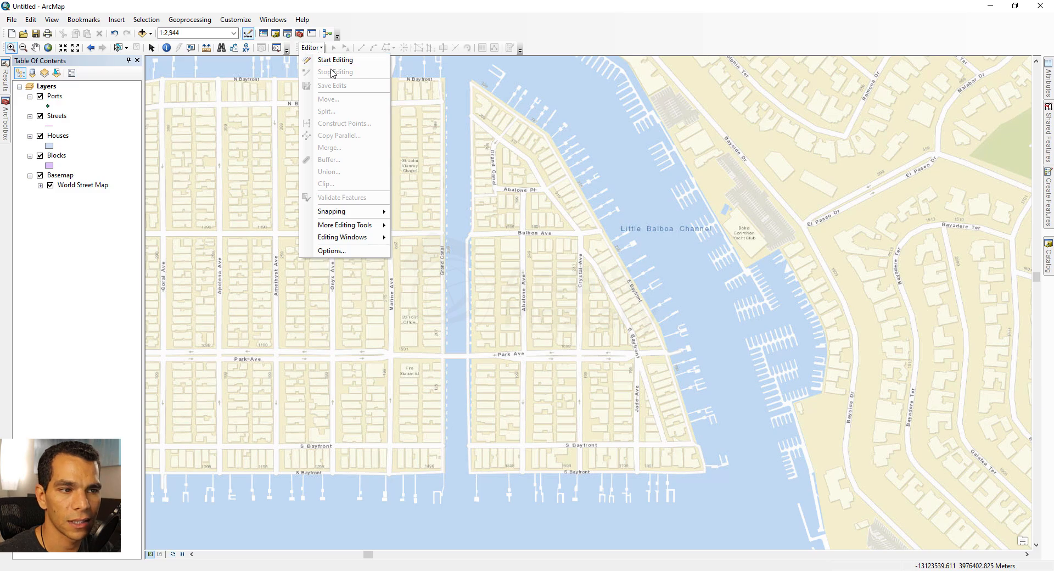
left_click(332, 64)
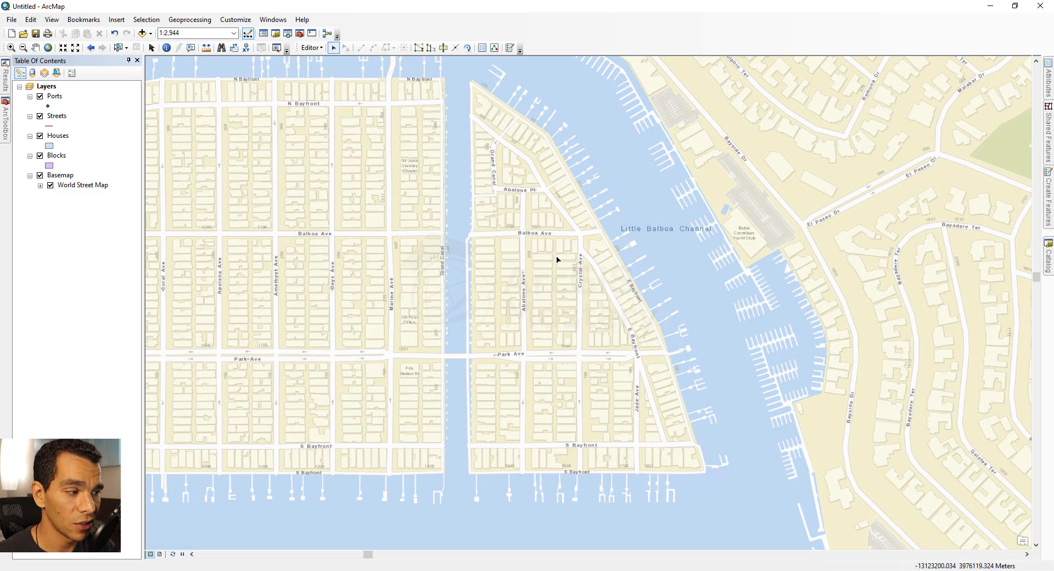
Close the Create Features window, reopen it from the editing windows and set it to auto-hide
mouse_move(1049, 211)
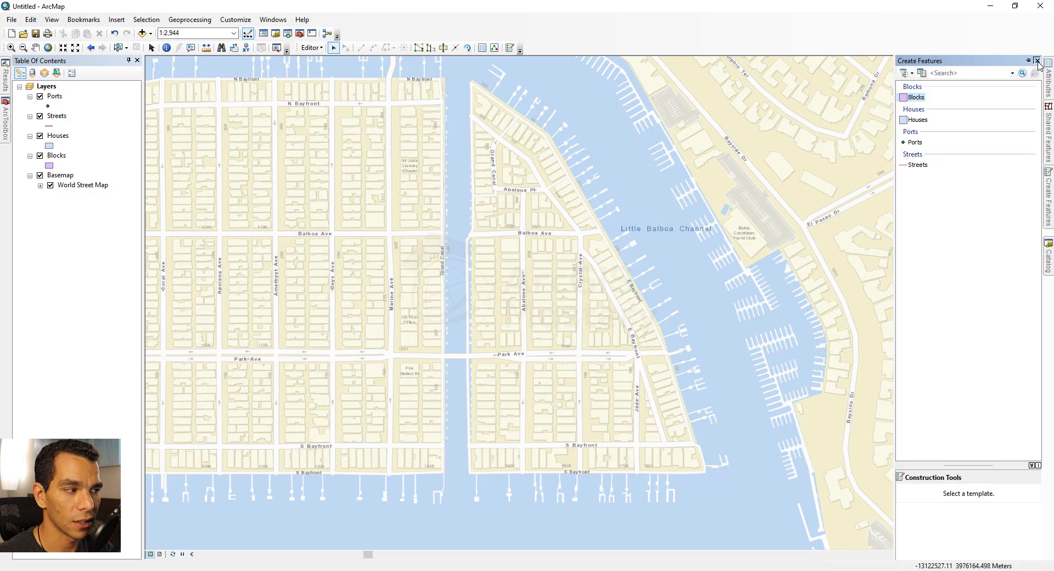
left_click(1037, 61)
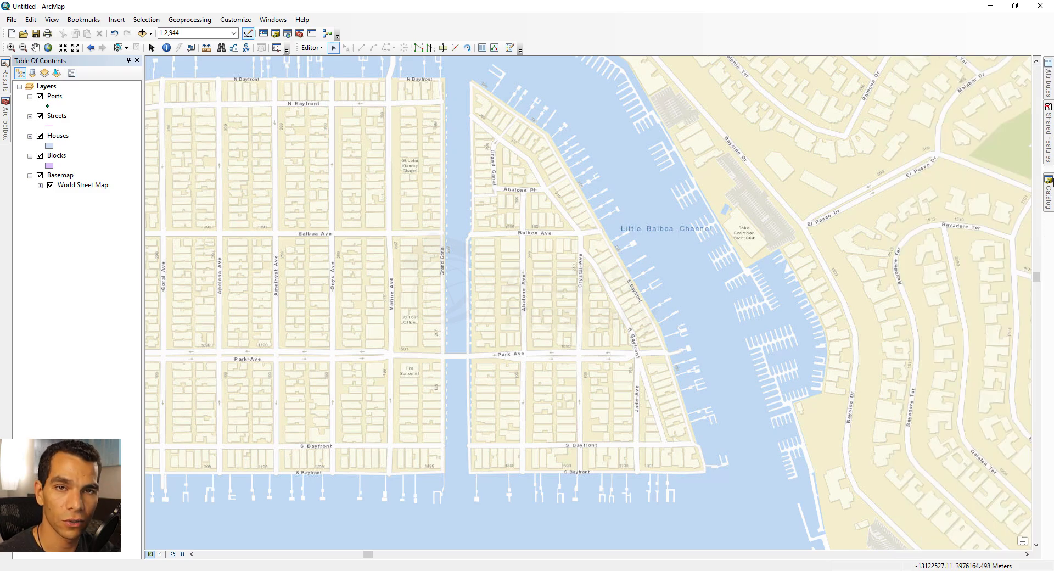
left_click(320, 47)
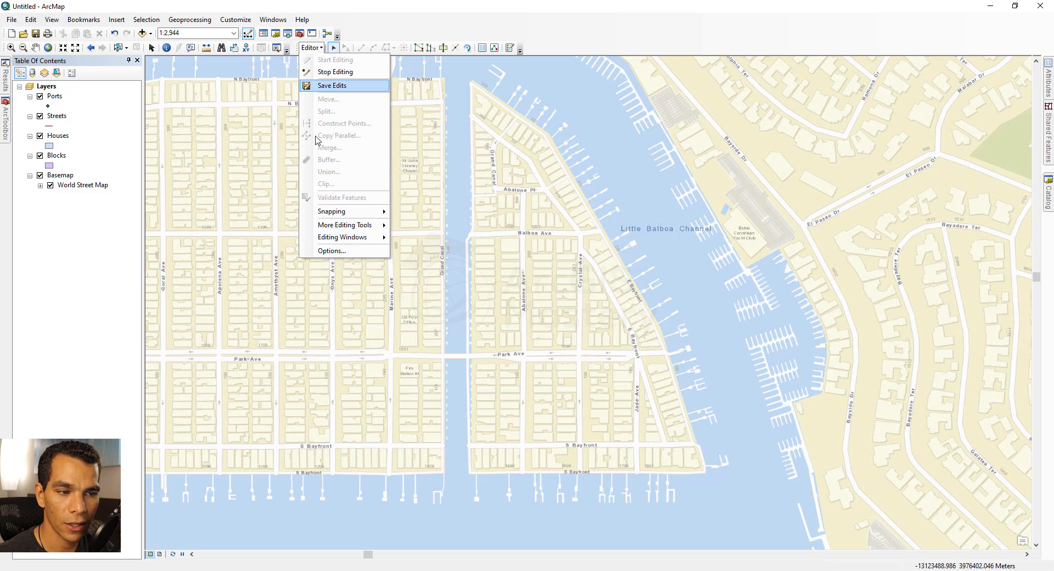
mouse_move(351, 237)
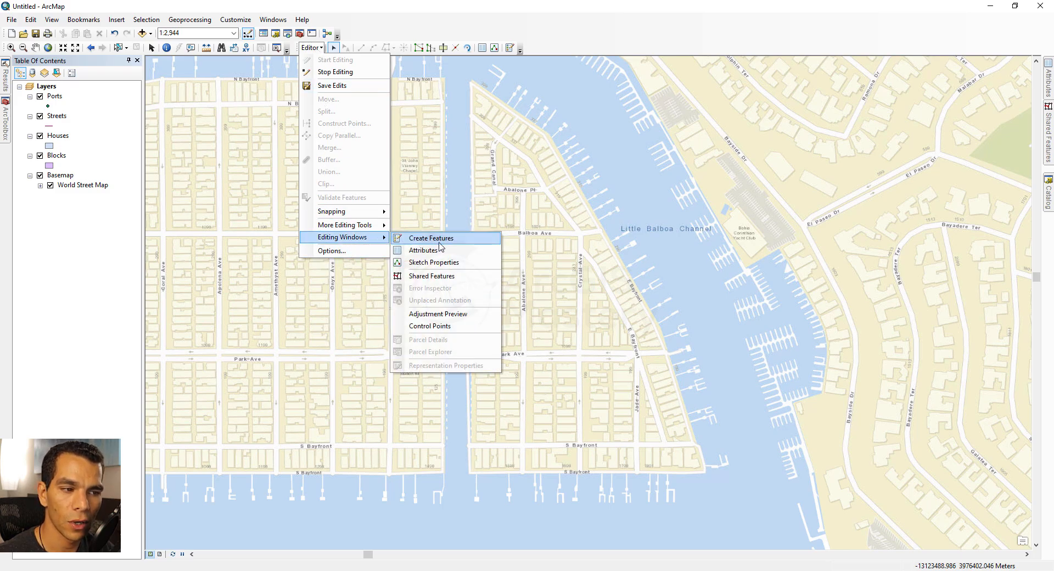
left_click(440, 247)
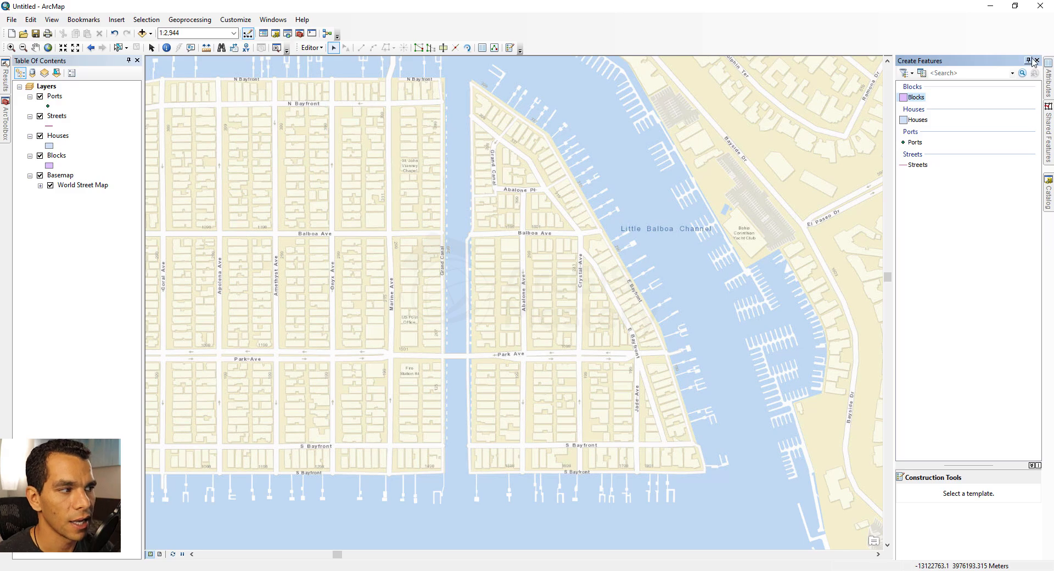
left_click(1029, 60)
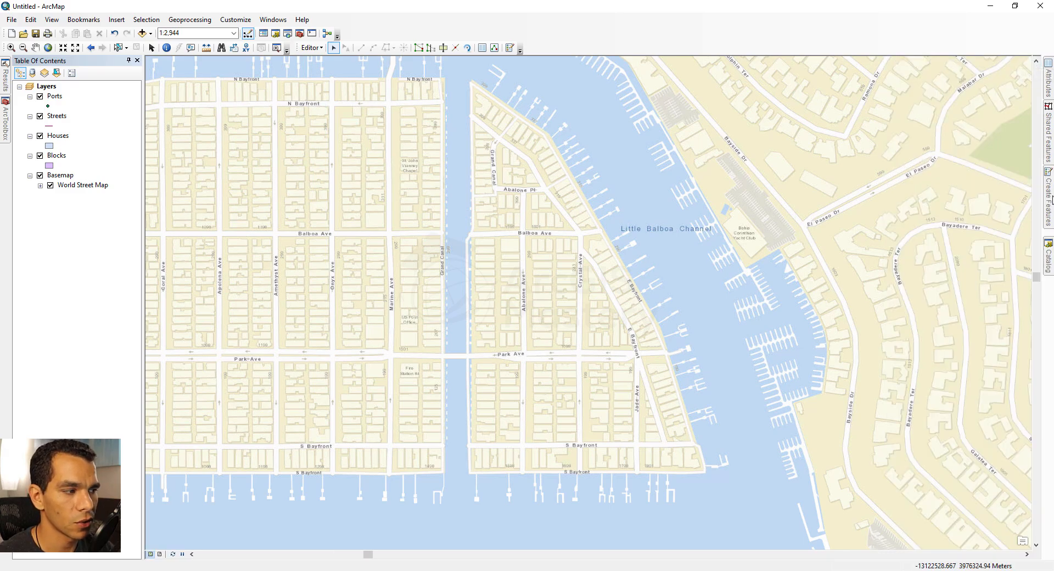
Pin the Create Features window open and choose the Ports point template
mouse_move(1050, 221)
left_click(1028, 60)
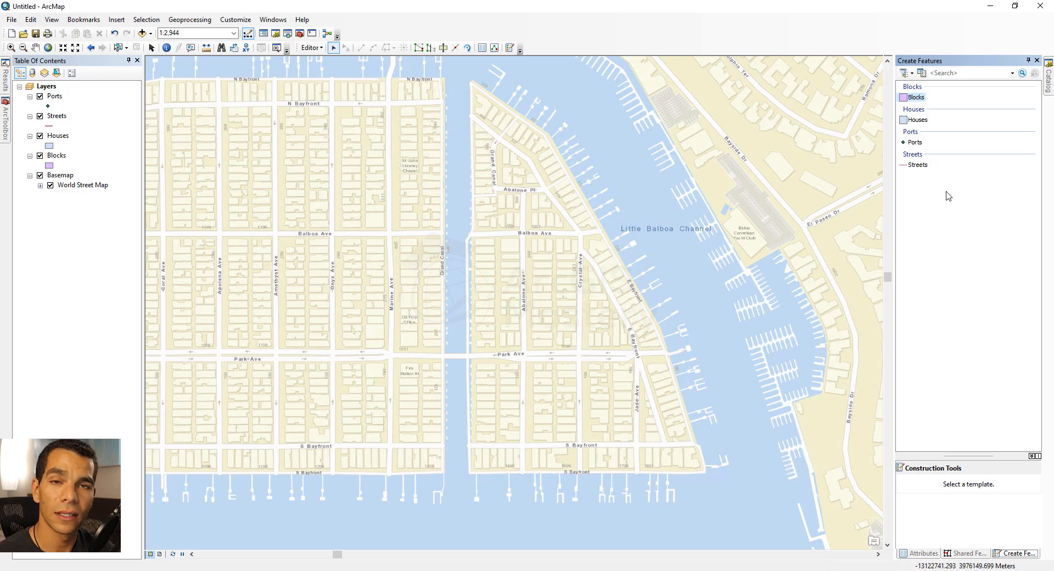
left_click(915, 143)
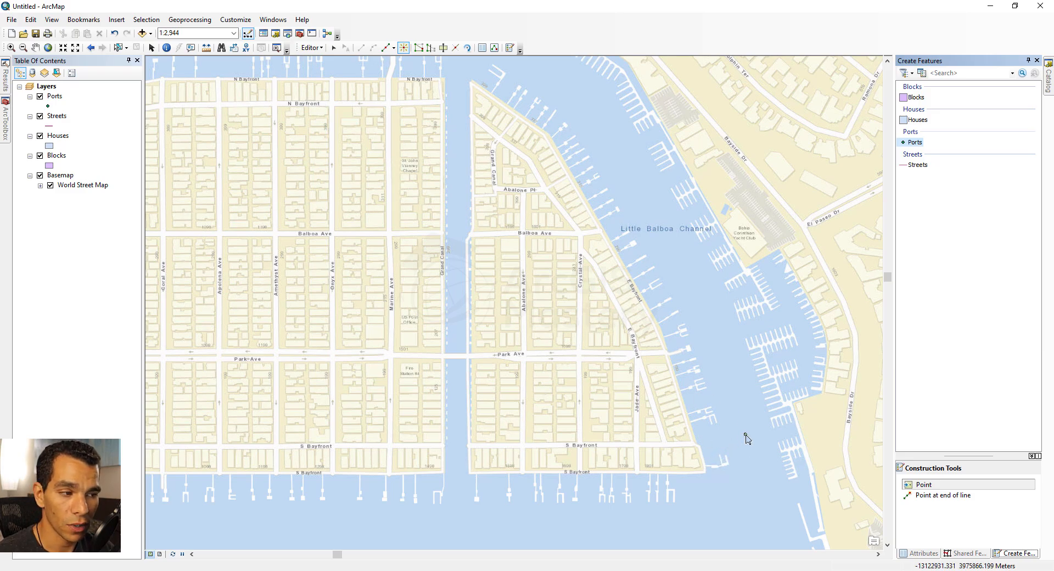
Place a Ports point at each dock along the E Bayfront shore, from the island's northern tip to its southeastern corner
left_click(551, 119)
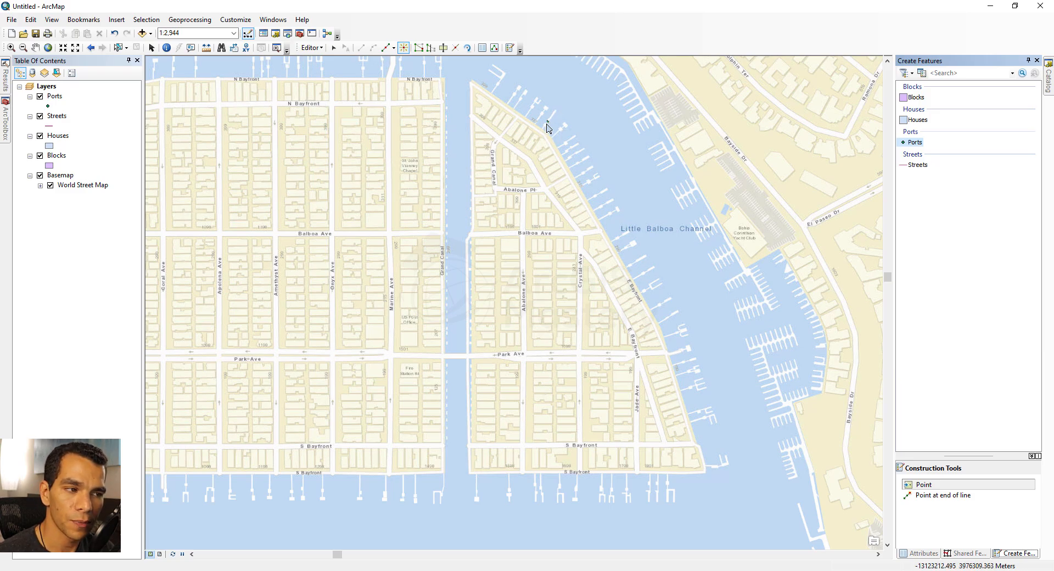
left_click(497, 85)
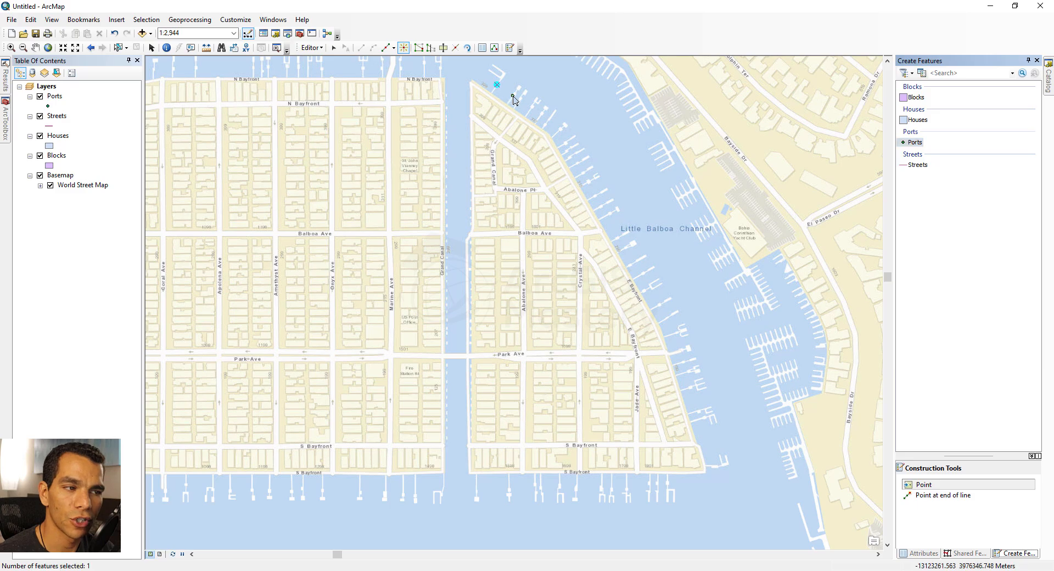
left_click(512, 96)
left_click(521, 100)
left_click(491, 160)
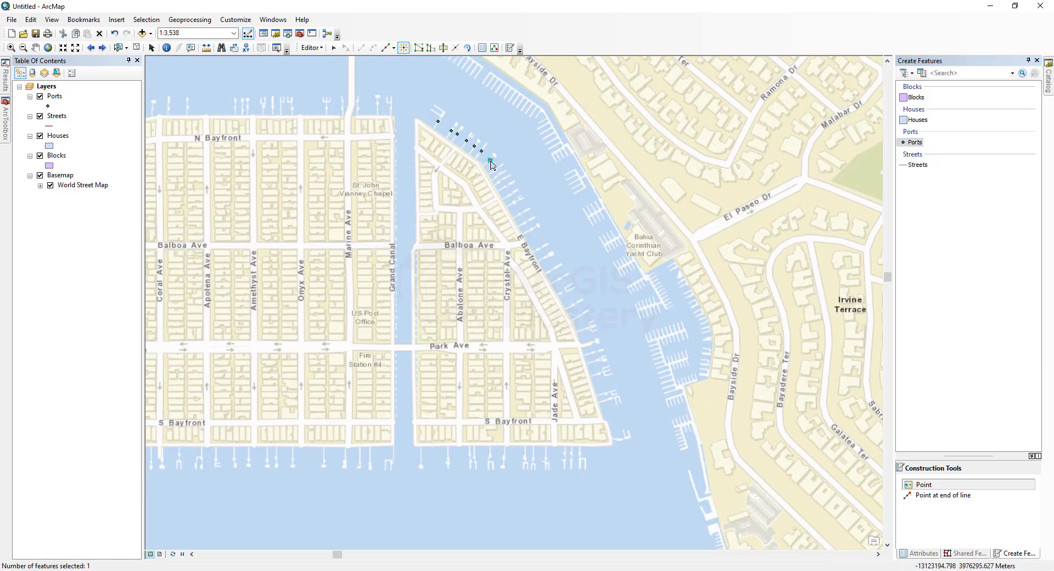
left_click(496, 169)
left_click(500, 174)
left_click(503, 180)
left_click(506, 187)
left_click(510, 196)
left_click(516, 203)
left_click(521, 214)
left_click(525, 221)
left_click(532, 231)
left_click(541, 247)
left_click(548, 257)
left_click(554, 270)
left_click(560, 278)
left_click(566, 290)
left_click(574, 304)
left_click(580, 316)
left_click(586, 330)
left_click(589, 344)
left_click(593, 354)
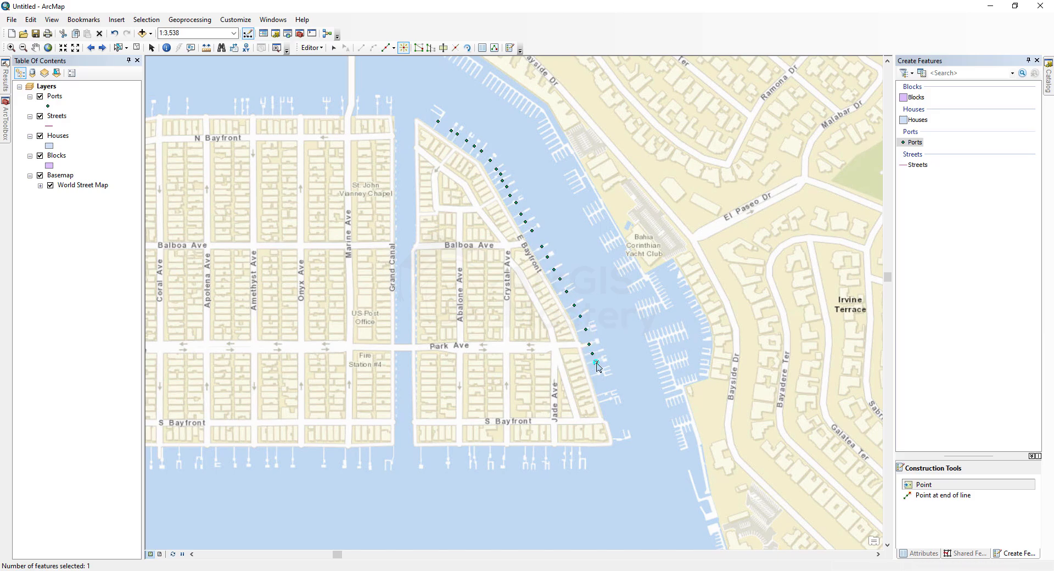
left_click(596, 362)
left_click(599, 375)
left_click(606, 393)
left_click(608, 399)
left_click(621, 441)
Place Ports points at the docks along the S Bayfront shore, from the southeastern corner west to the Grand Canal
left_click(581, 457)
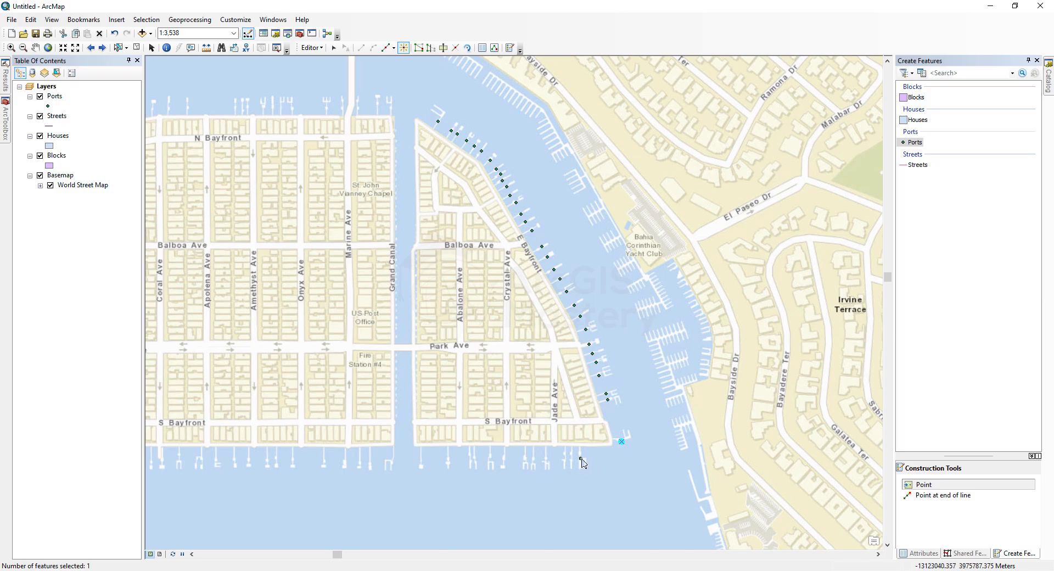
left_click(572, 458)
left_click(565, 457)
left_click(547, 459)
left_click(526, 458)
left_click(504, 457)
left_click(492, 456)
left_click(474, 456)
left_click(471, 464)
left_click(449, 460)
left_click(422, 461)
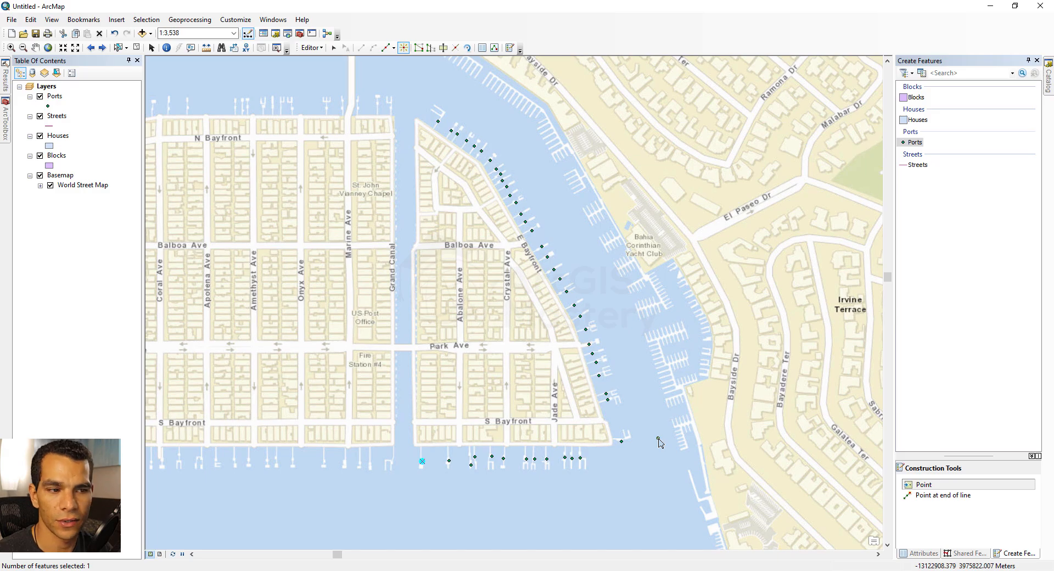
Compare the construction tools offered by the Streets, Ports and Houses feature templates
scroll(660, 443, "down", 2)
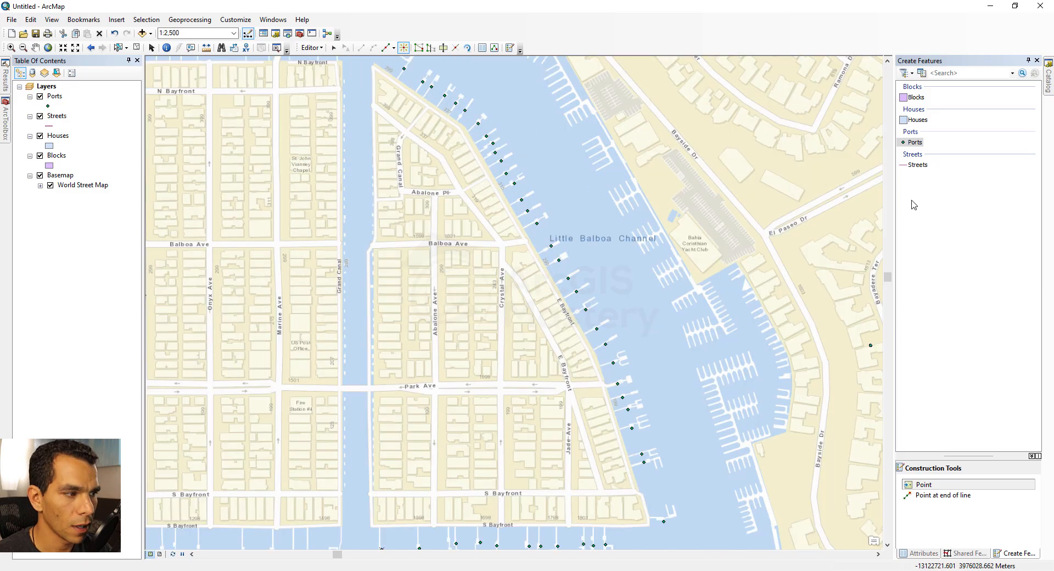
left_click(917, 168)
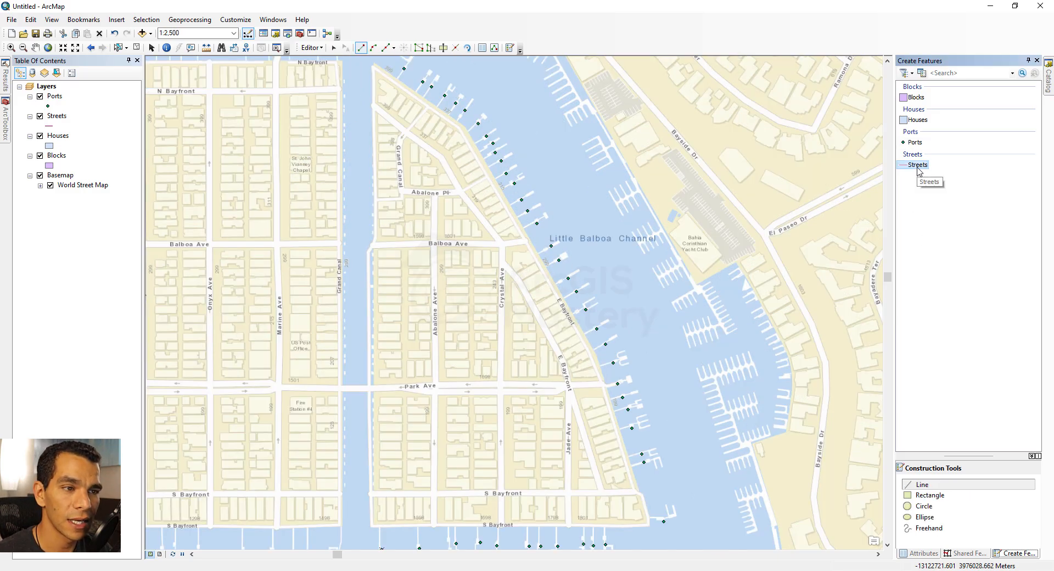
left_click(915, 142)
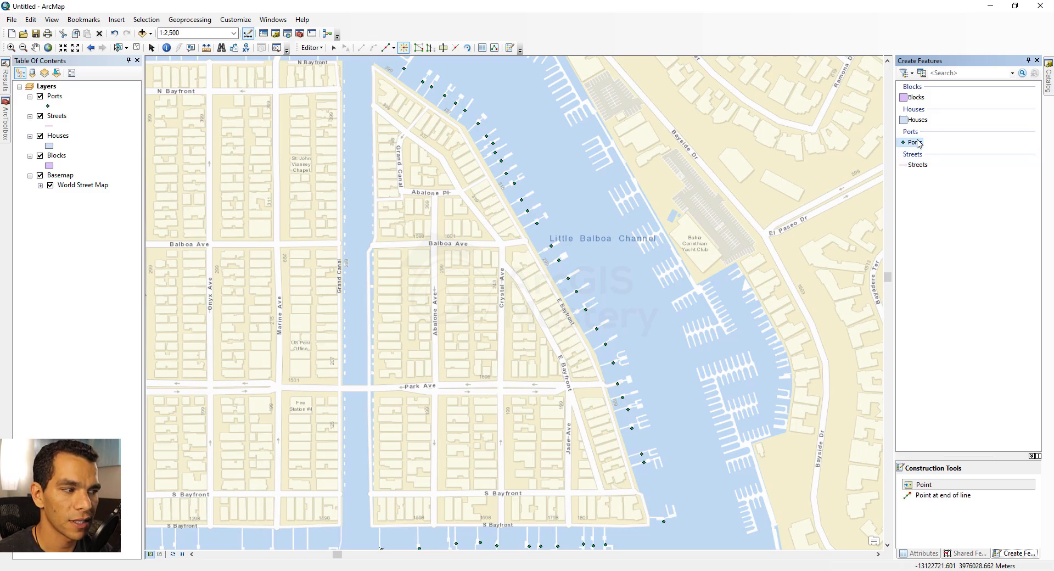
left_click(917, 120)
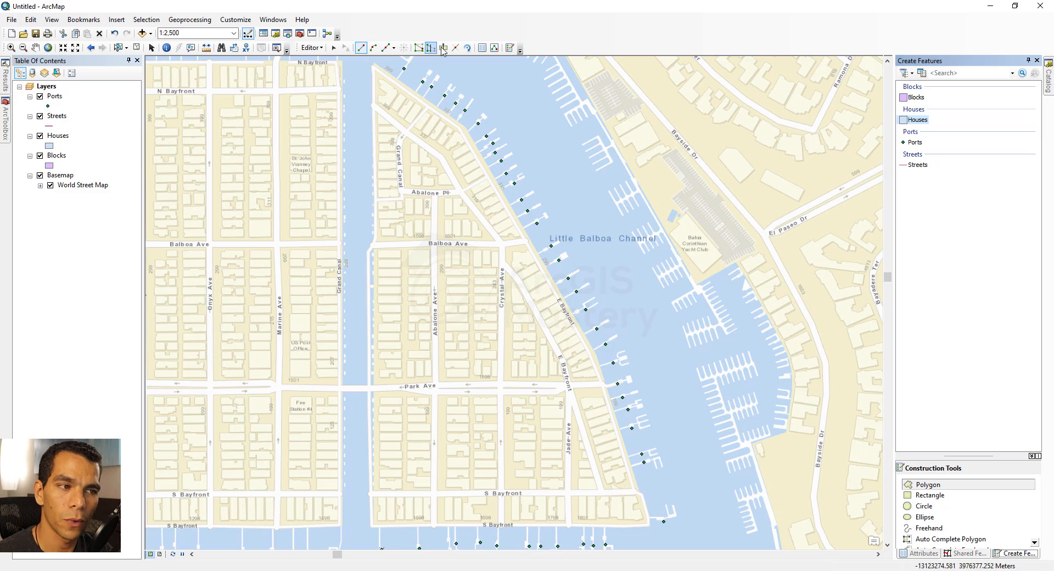
left_click(915, 142)
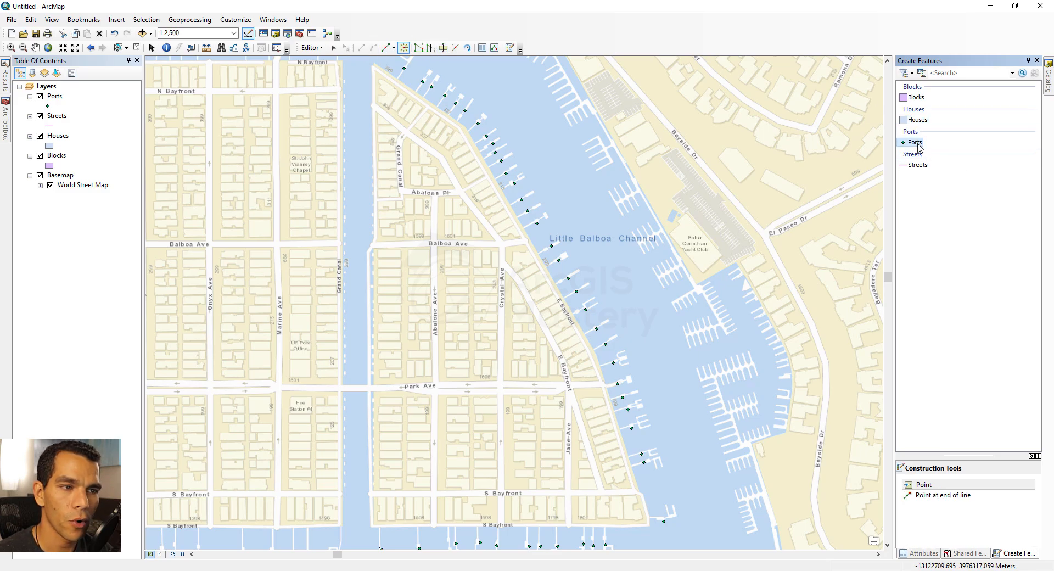
left_click(918, 165)
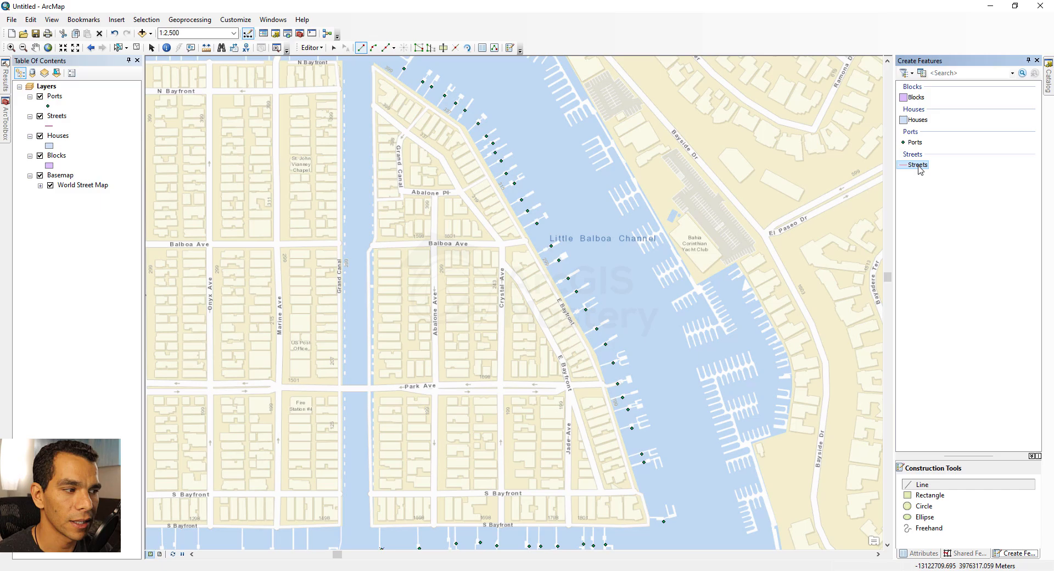
left_click(914, 125)
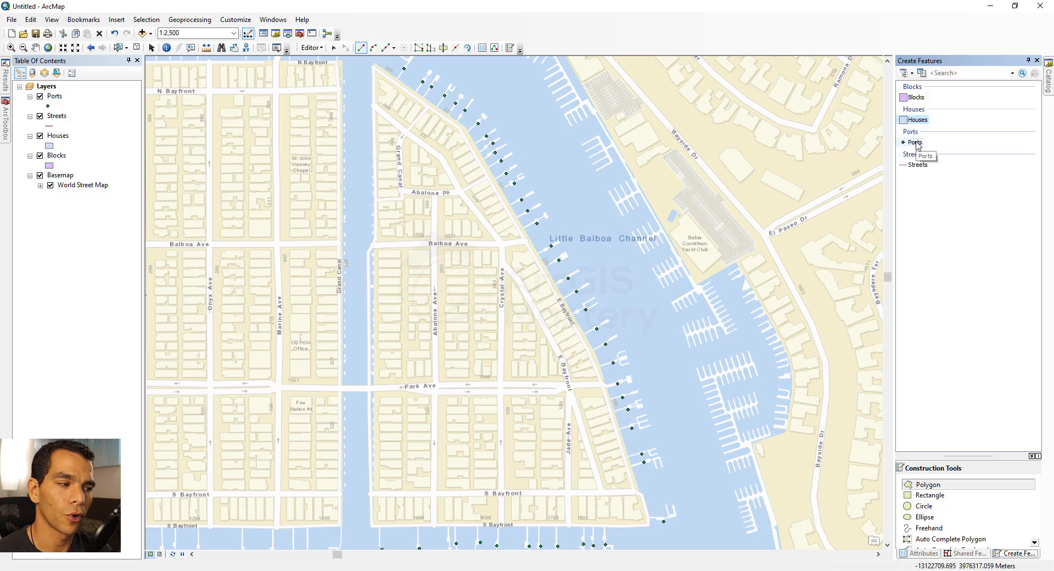
left_click(914, 142)
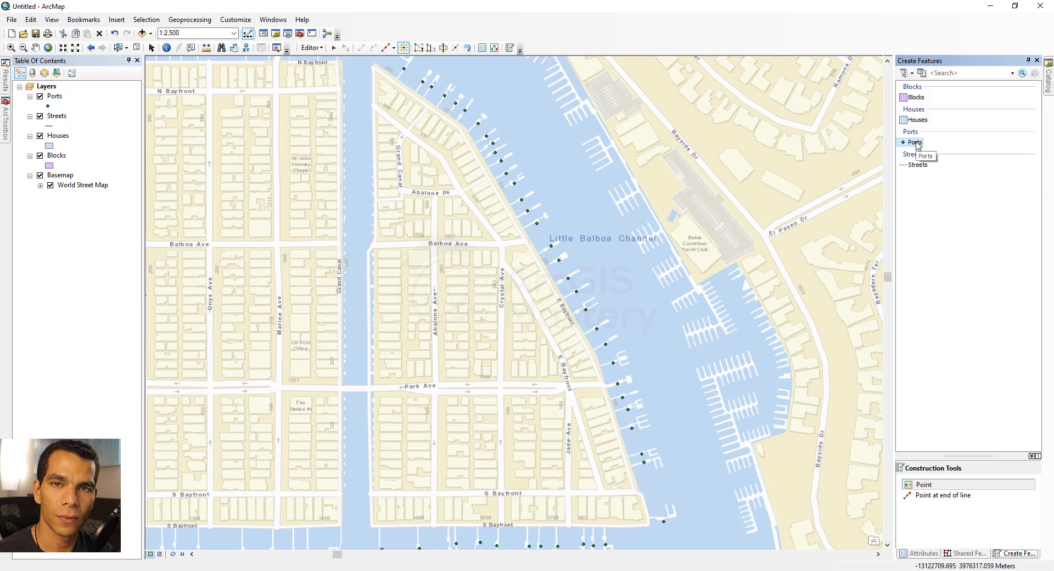
Digitize a Streets line along Crystal Ave, from the Grand Canal shore at the island's northern end down to the southern shore
left_click(916, 165)
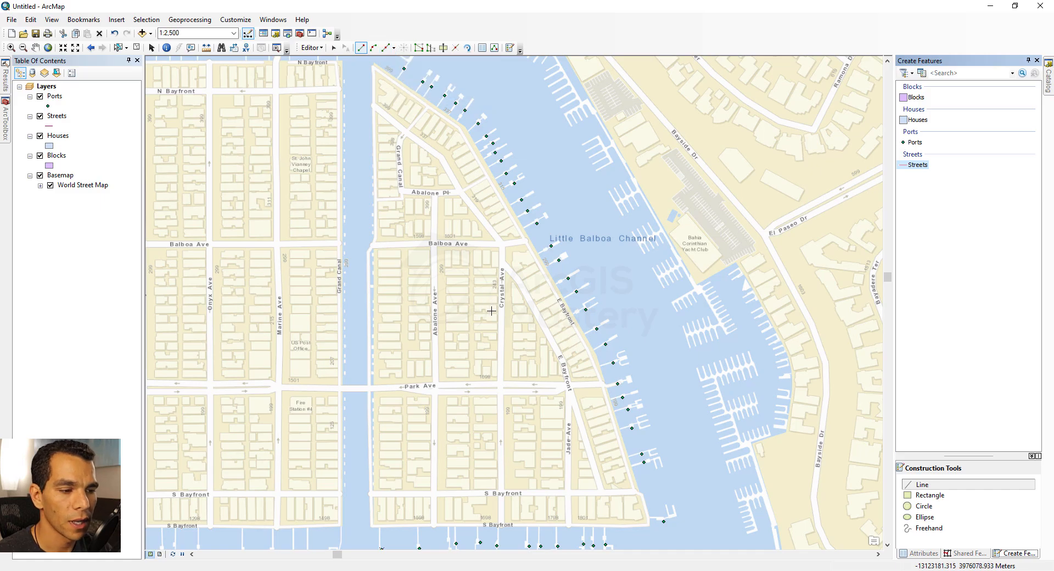
left_click(374, 106)
left_click(394, 123)
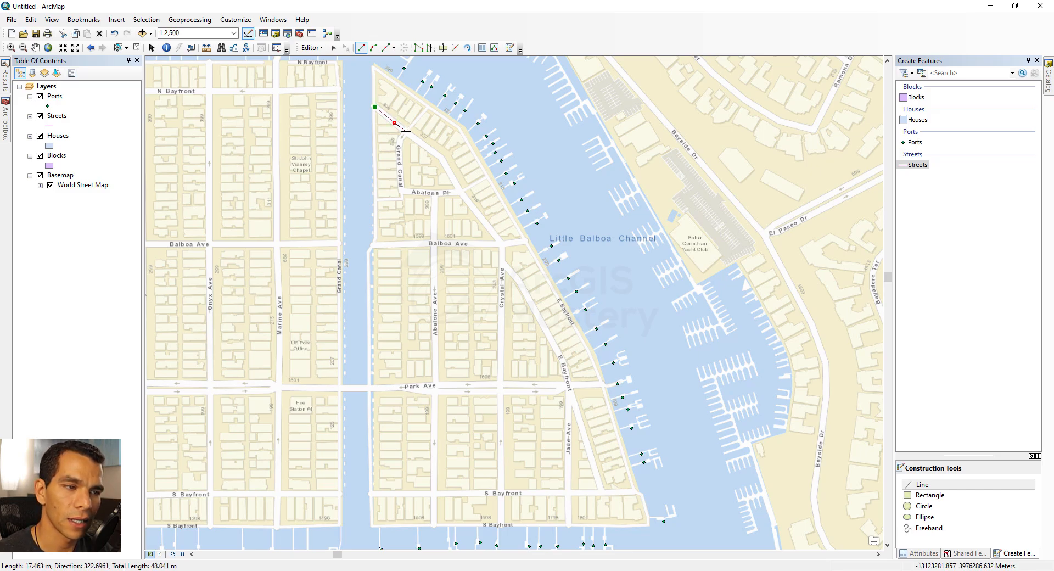
left_click(405, 131)
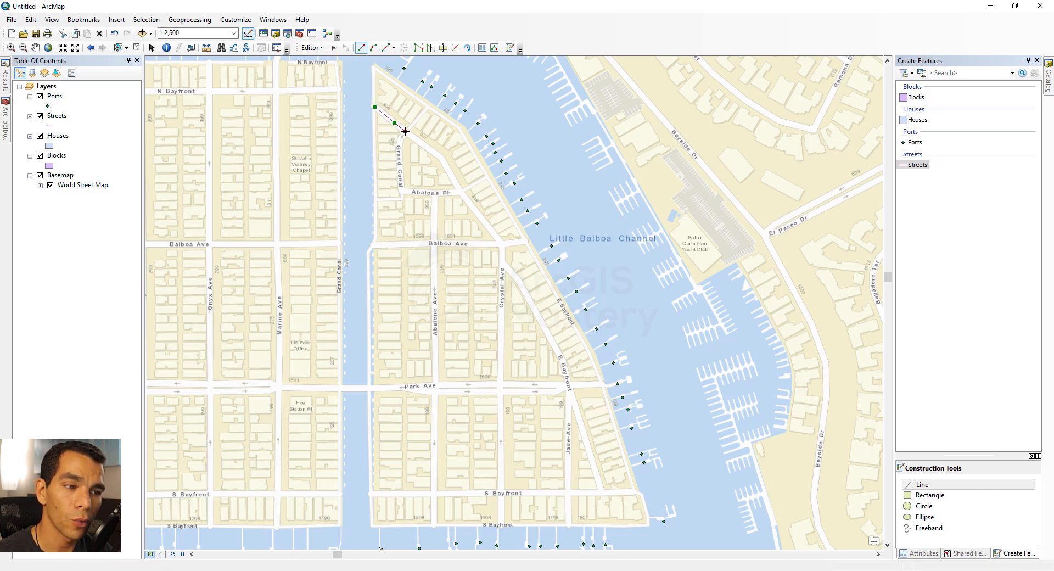
left_click(440, 158)
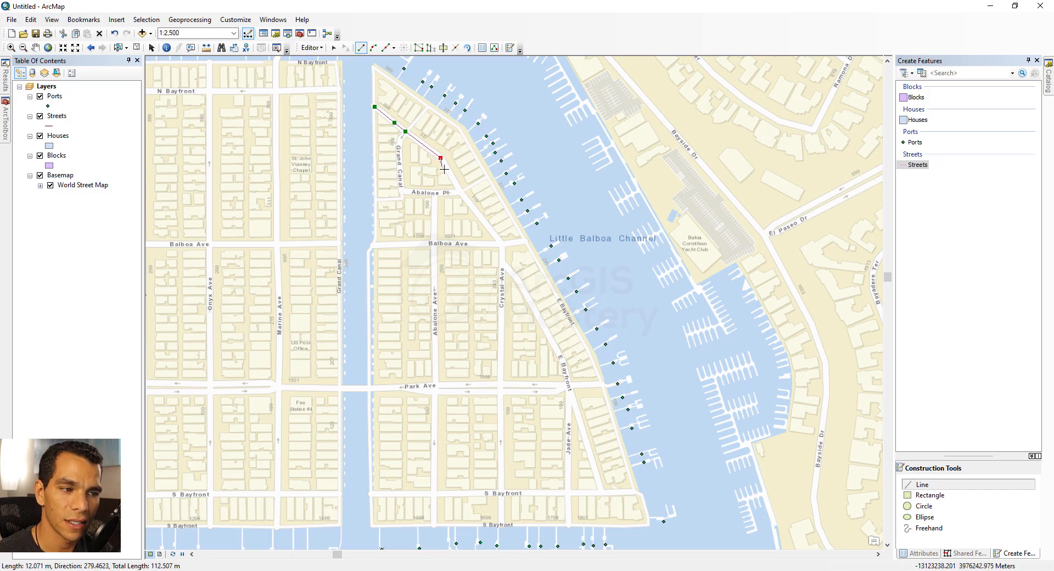
left_click(449, 169)
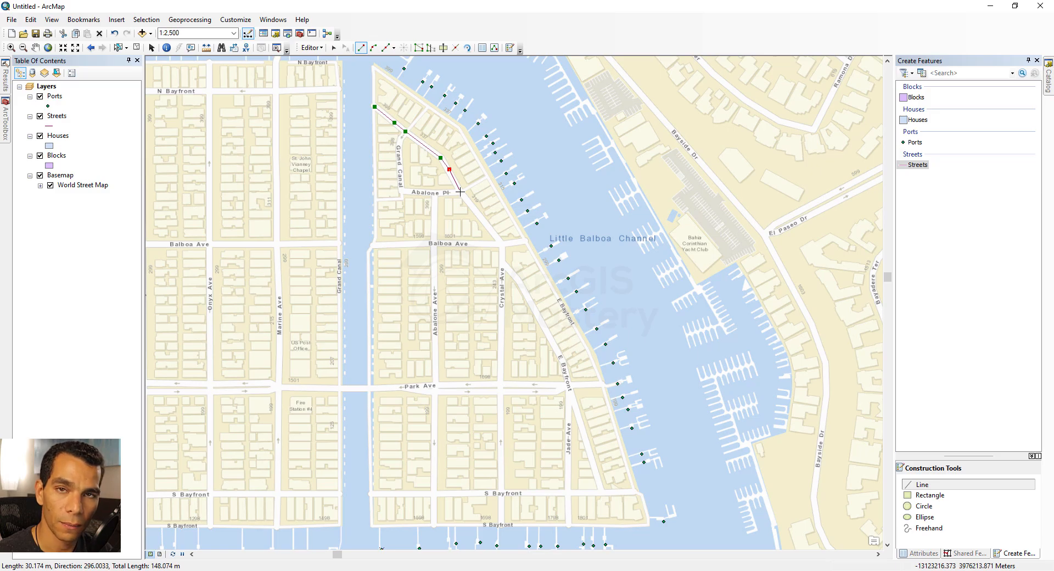
left_click(460, 191)
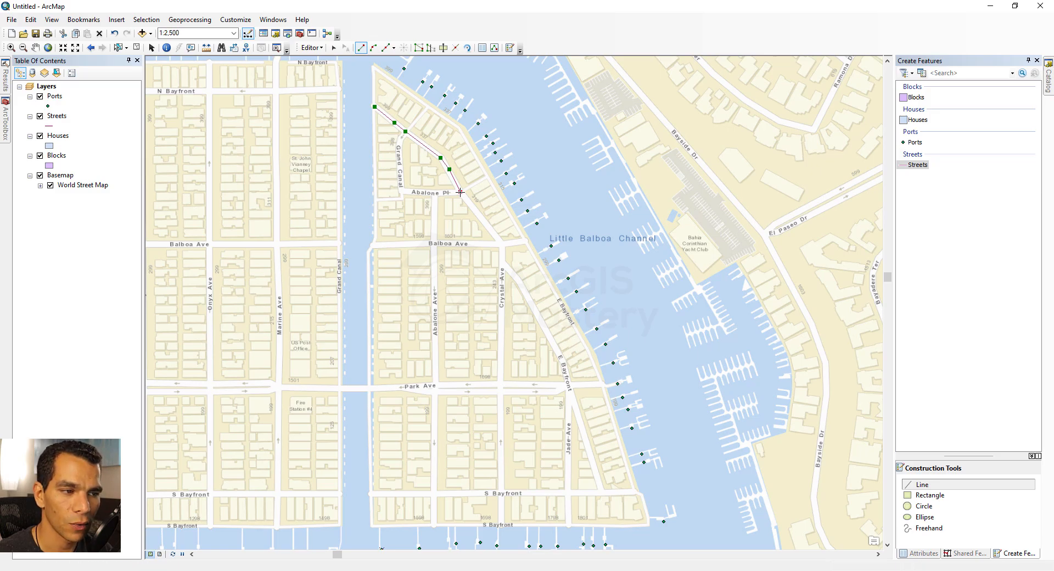
left_click(500, 243)
left_click(503, 254)
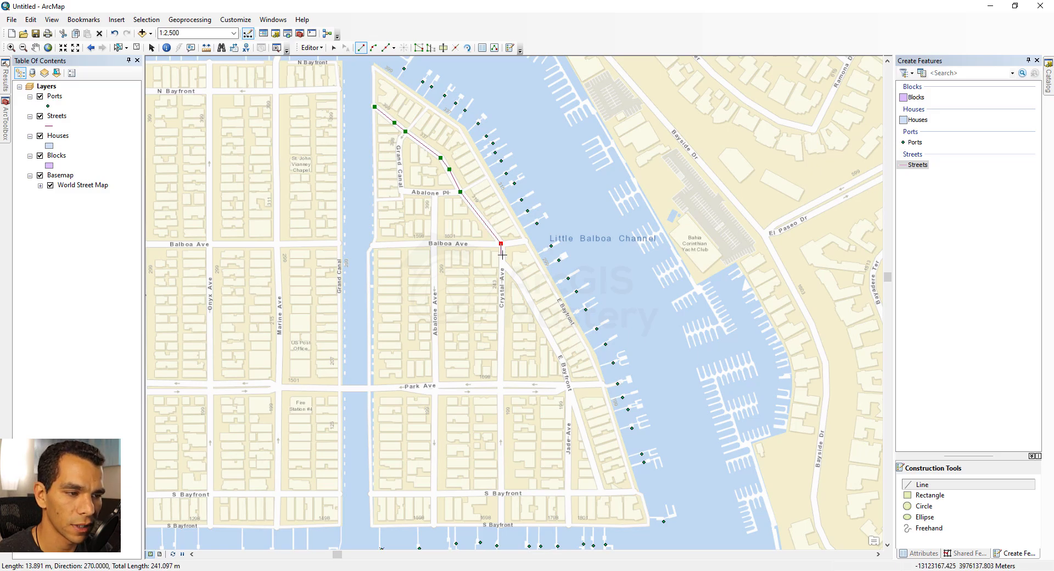
left_click(502, 266)
left_click(502, 292)
left_click(501, 389)
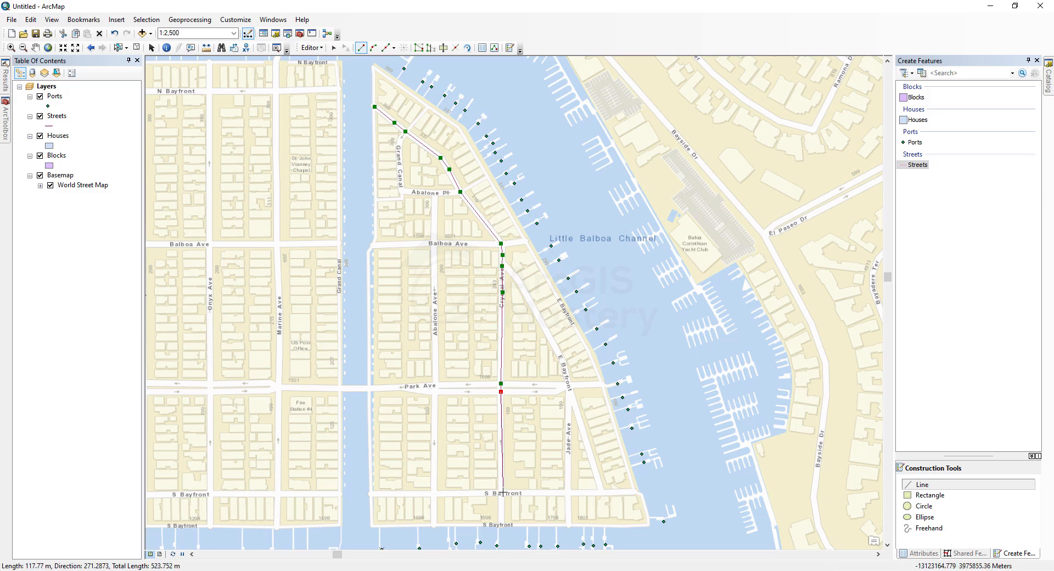
left_click(501, 493)
double_click(501, 524)
Digitize the Grand Canal street and Abalone Pl as one Streets line, plus a short line from Abalone Pl's eastern end to E Bayfront
left_click(426, 109)
left_click(405, 132)
left_click(399, 142)
left_click(399, 162)
left_click(401, 184)
left_click(403, 192)
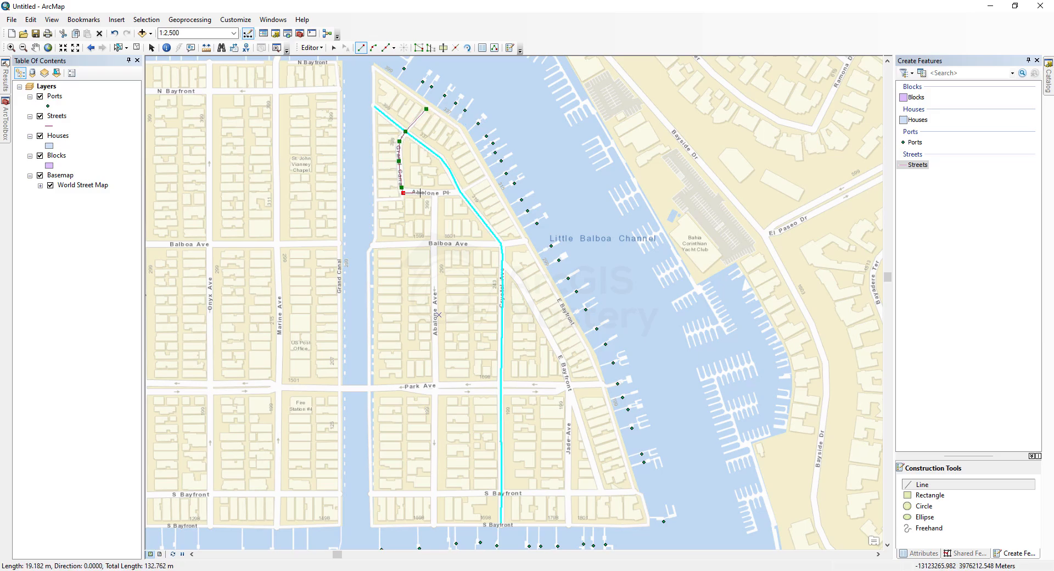
left_click(442, 194)
double_click(460, 191)
left_click(460, 192)
double_click(486, 176)
Digitize Balboa Ave from E Bayfront to the Grand Canal, and Abalone Ave between Balboa Ave and Abalone Pl
left_click(524, 241)
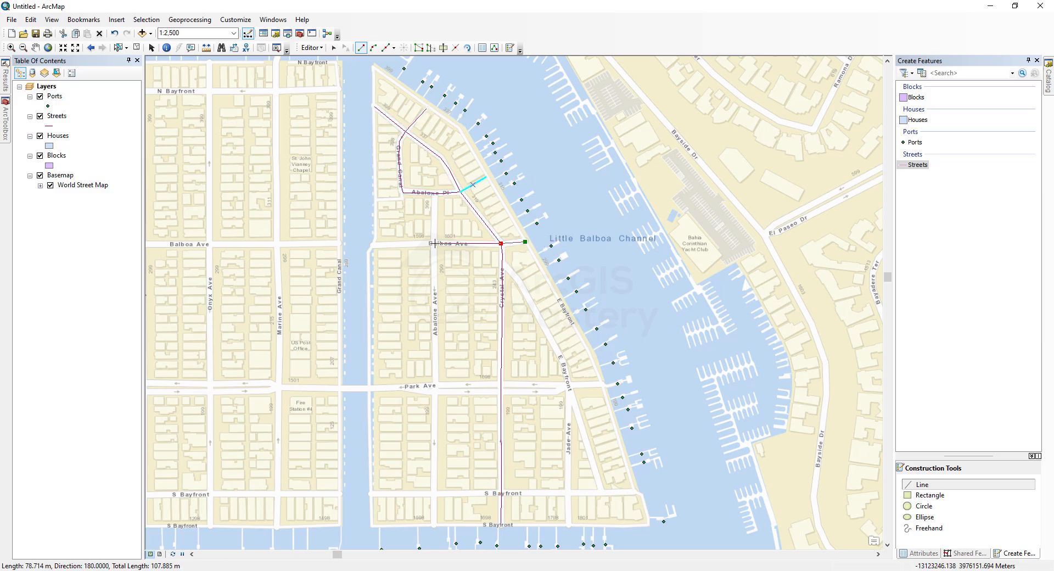
double_click(374, 245)
left_click(434, 244)
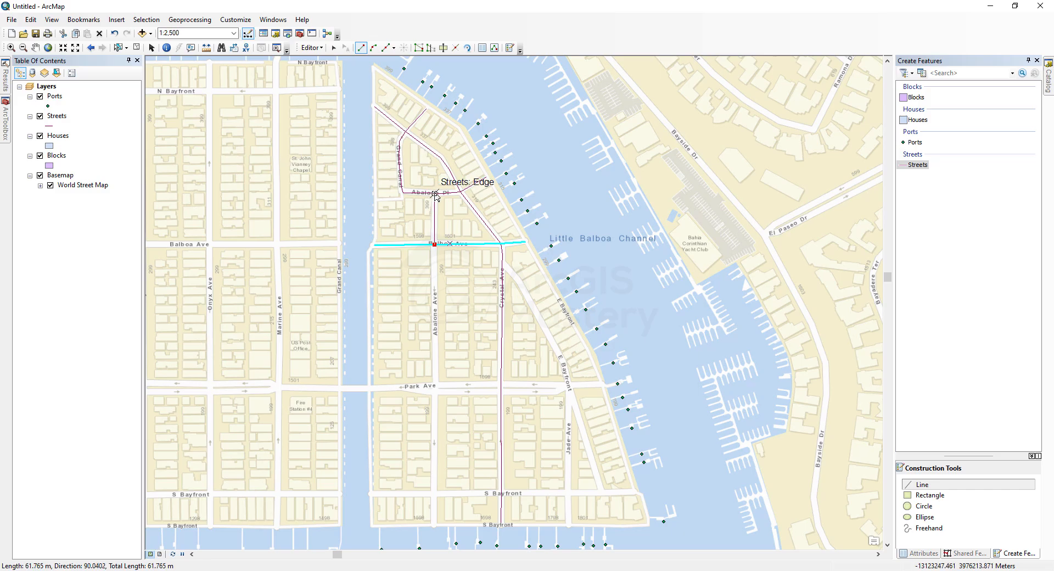
double_click(434, 193)
Digitize a Streets line along the diagonal road branching from Crystal Ave south of Balboa Ave down to S Bayfront
left_click(502, 265)
left_click(511, 274)
left_click(521, 284)
left_click(542, 325)
left_click(563, 363)
left_click(572, 399)
double_click(602, 492)
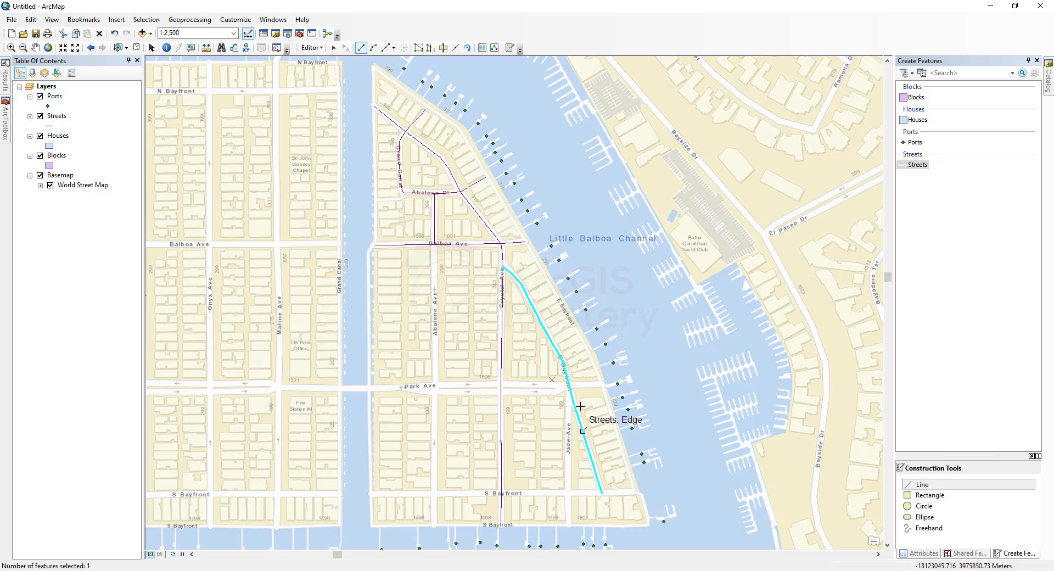
Digitize Park Ave from the eastern shore to the Grand Canal, and Abalone Ave between Balboa Ave and Park Ave
left_click(602, 384)
double_click(374, 388)
left_click(434, 244)
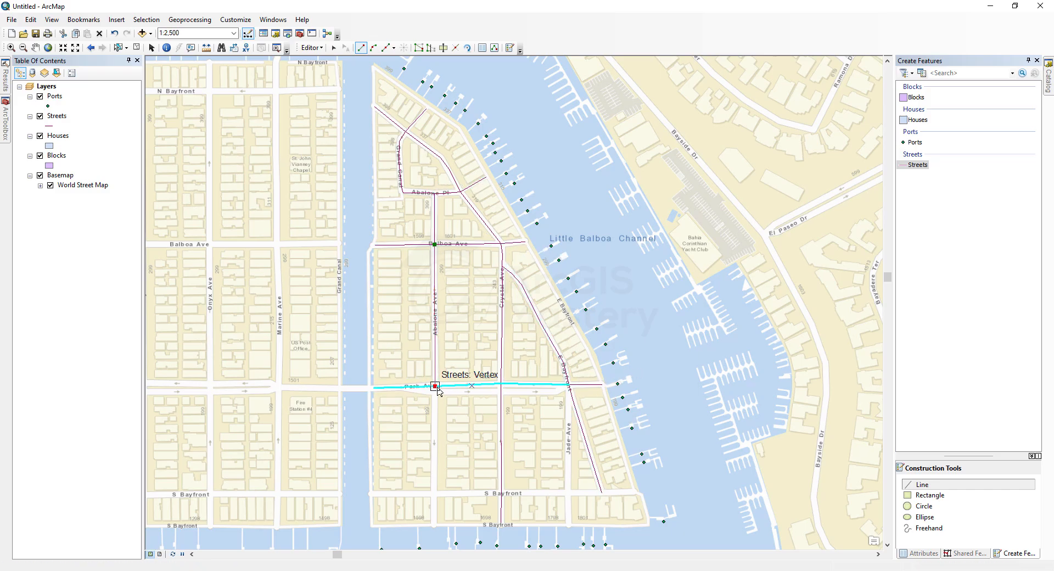
double_click(434, 385)
Digitize Park Ave's southern lane in two Streets lines, from Abalone Ave to Crystal Ave and on to Jade Ave
left_click(500, 392)
left_click(451, 392)
double_click(434, 386)
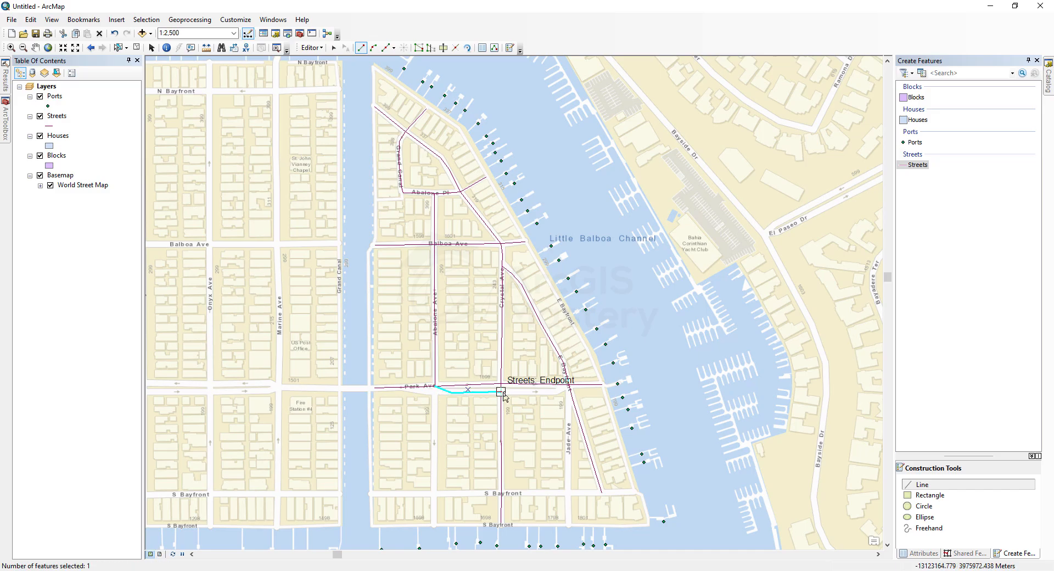
left_click(501, 392)
left_click(556, 392)
double_click(568, 386)
Digitize Abalone Ave south of Park Ave, and S Bayfront from the Grand Canal to Crystal Ave
left_click(435, 386)
double_click(434, 493)
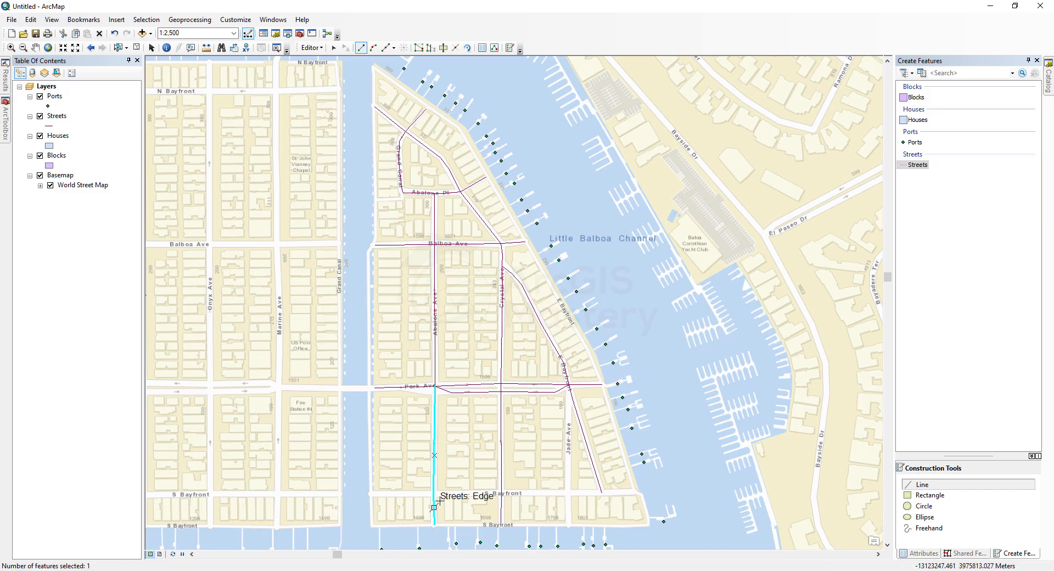
left_click(374, 494)
double_click(501, 493)
Digitize S Bayfront east of Crystal Ave to the eastern shore, and Jade Ave between S Bayfront and Park Ave
left_click(501, 493)
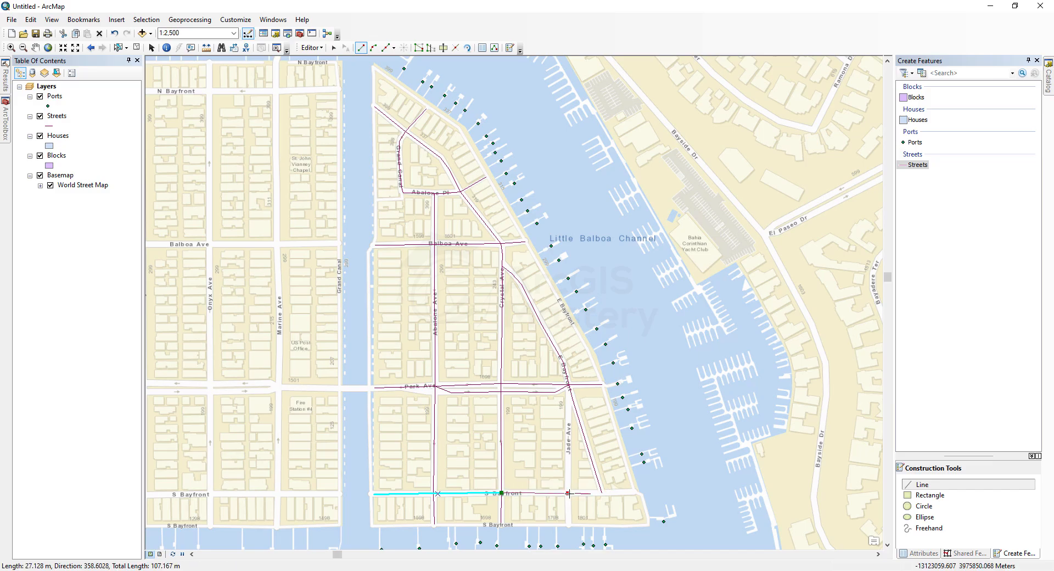
double_click(635, 492)
left_click(568, 493)
double_click(568, 386)
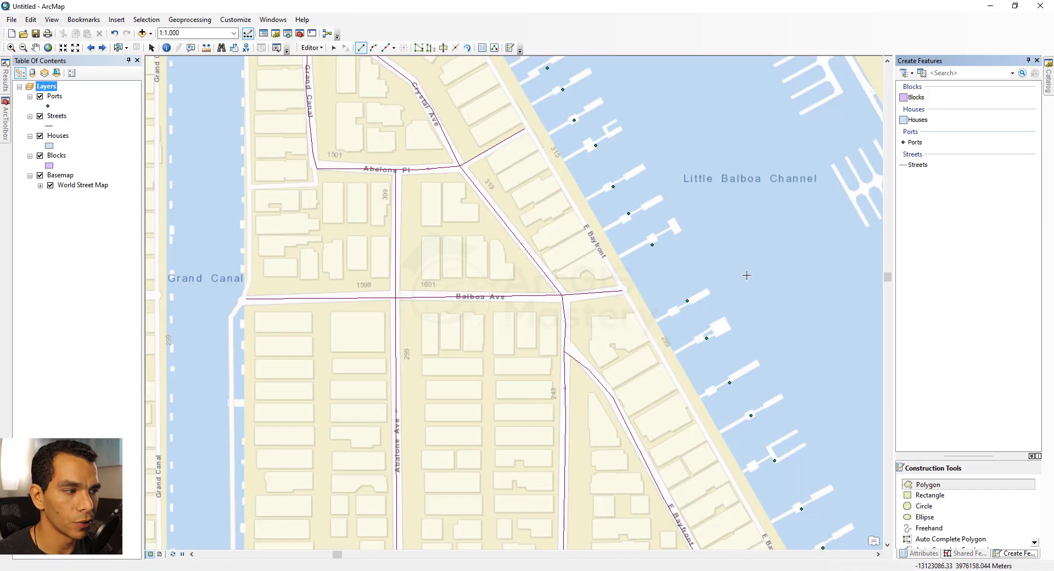
Draw a Blocks polygon around the block bounded by Abalone Pl, Crystal Ave, Balboa Ave and Abalone Ave
left_click(916, 97)
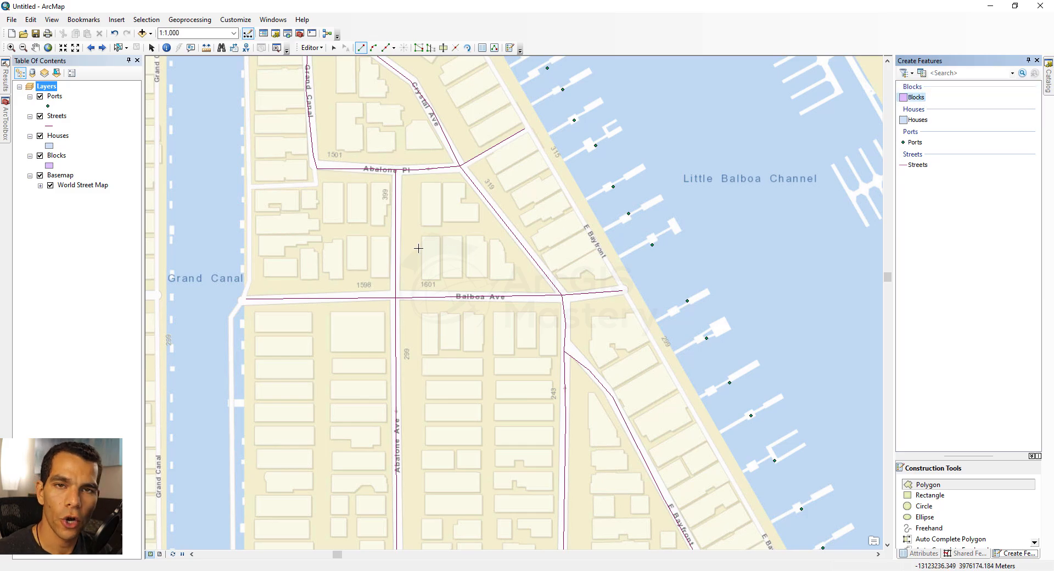
left_click(403, 174)
left_click(459, 172)
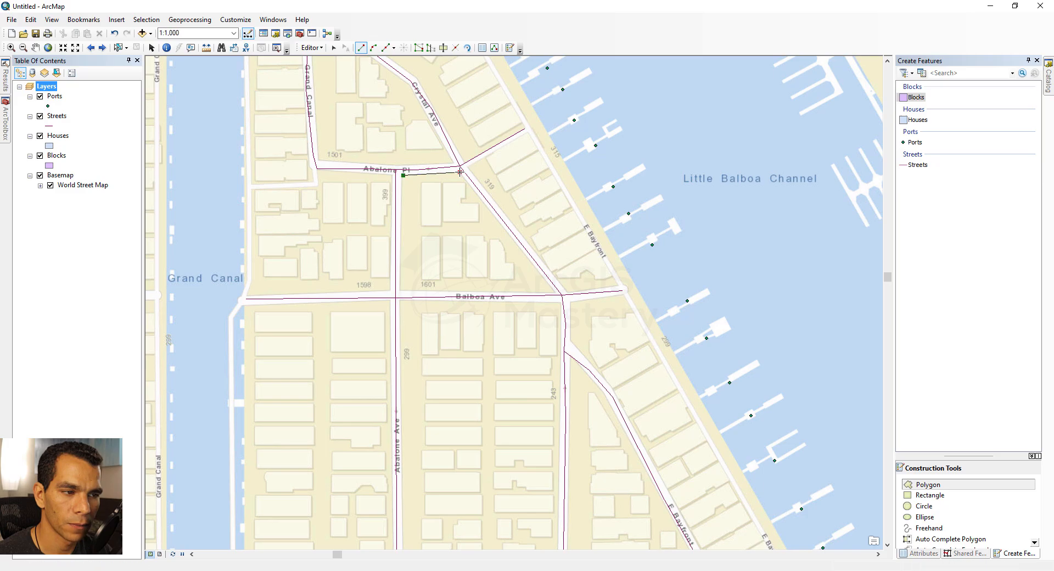
left_click(556, 291)
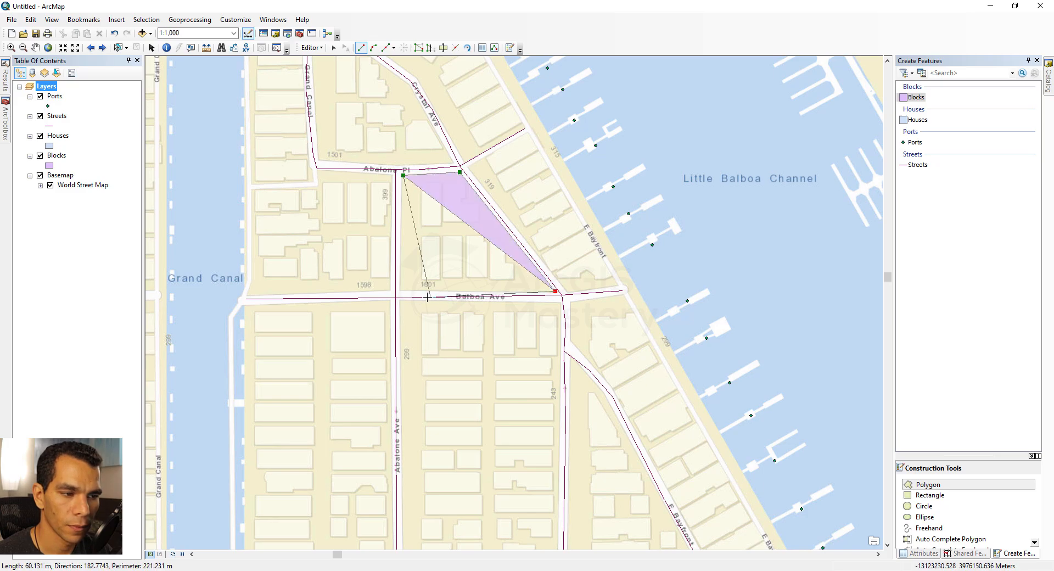
double_click(400, 292)
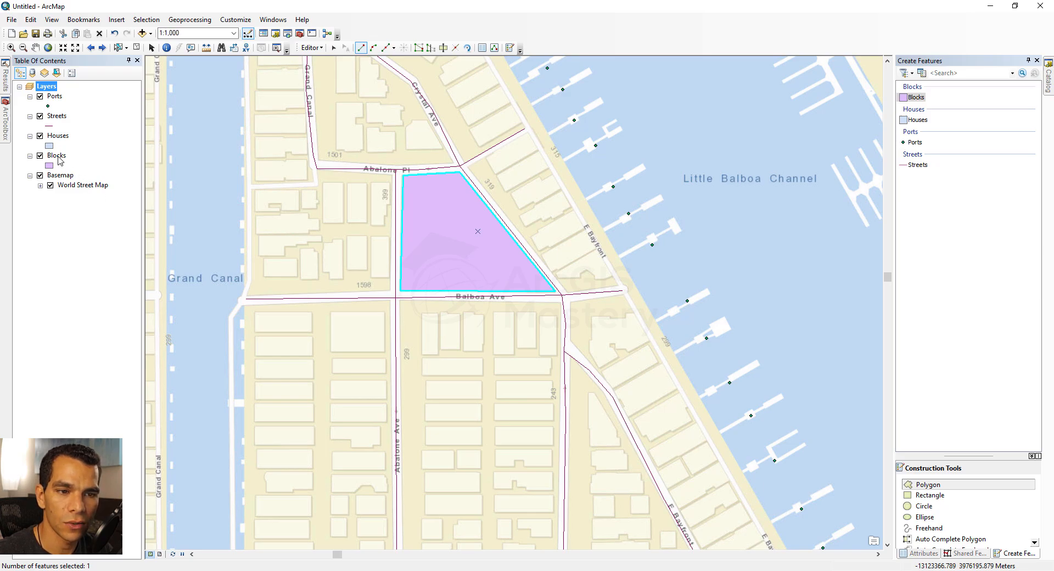
Hide the Blocks layer and trace the block's northwestern rectangular building as a Houses polygon
left_click(40, 155)
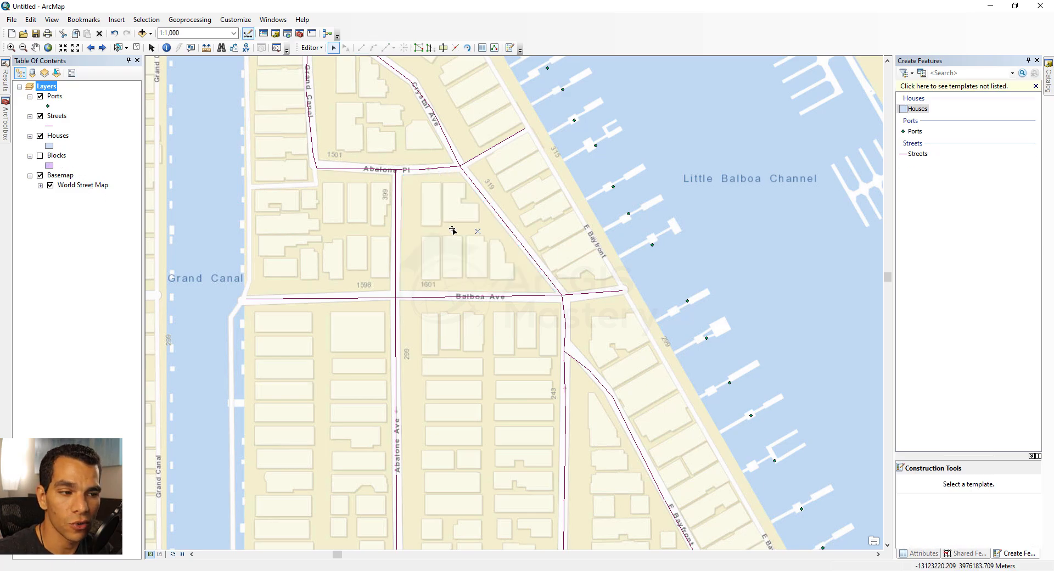
left_click(917, 109)
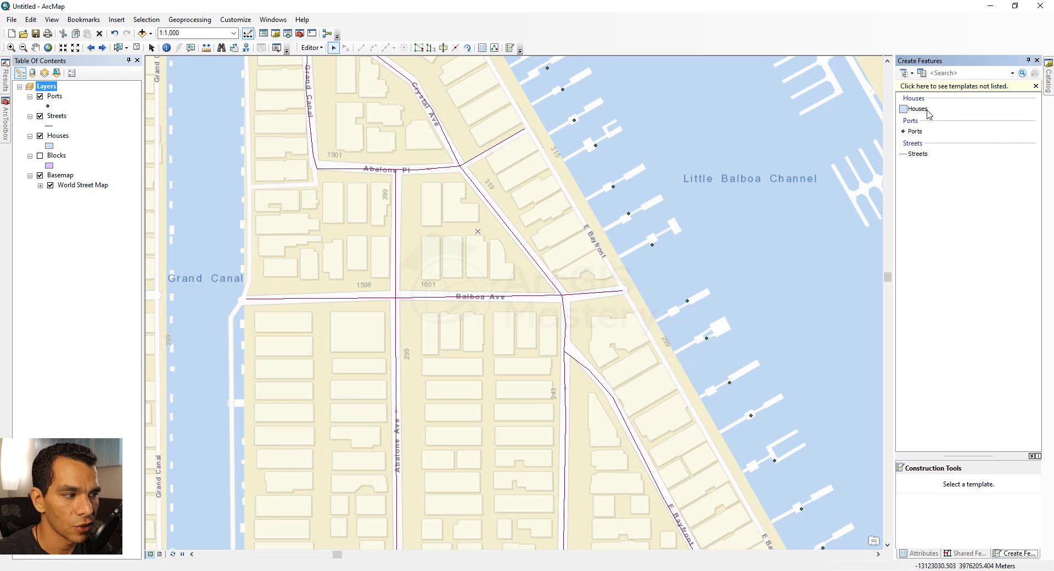
left_click(422, 183)
left_click(421, 225)
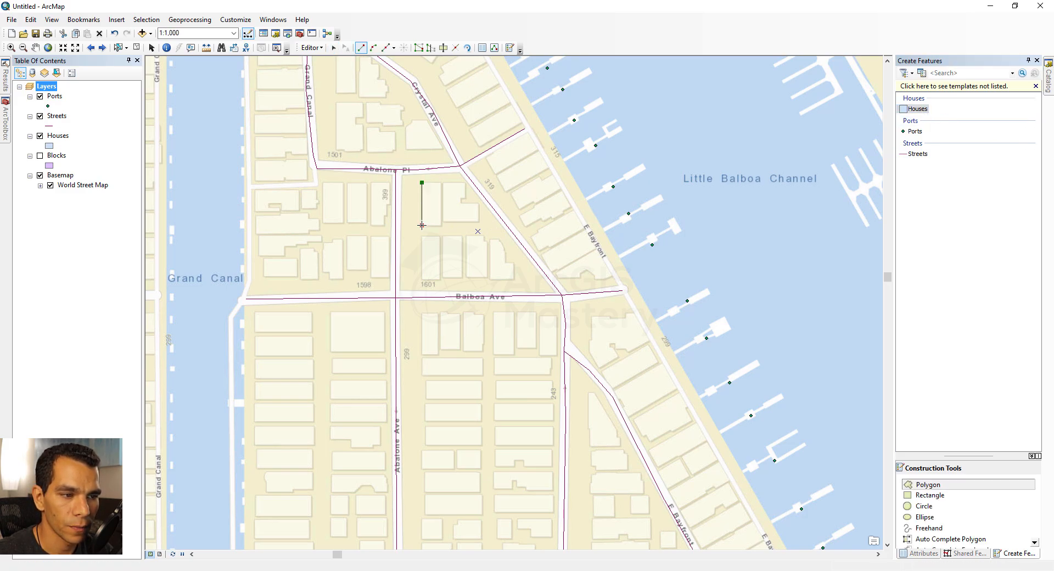
left_click(441, 226)
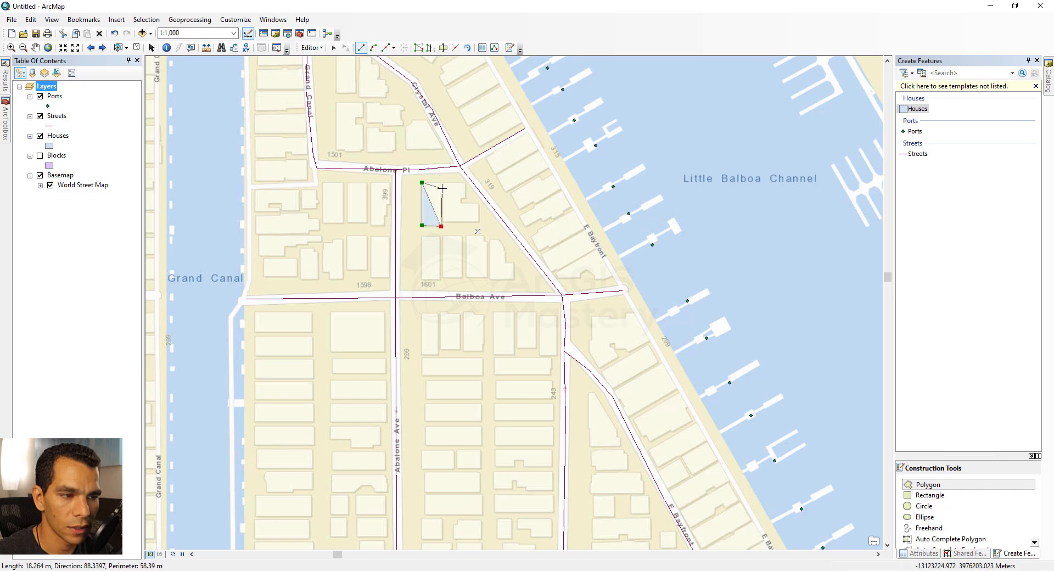
double_click(441, 183)
Trace the adjacent L-shaped building to the east as a second Houses polygon
left_click(445, 182)
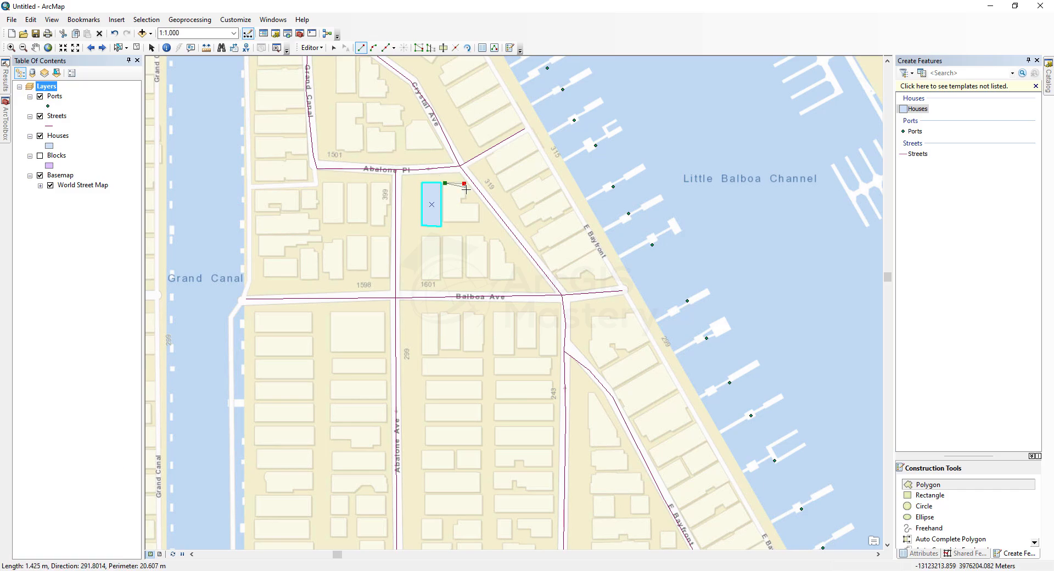
left_click(465, 183)
left_click(464, 198)
left_click(479, 203)
left_click(479, 221)
double_click(445, 221)
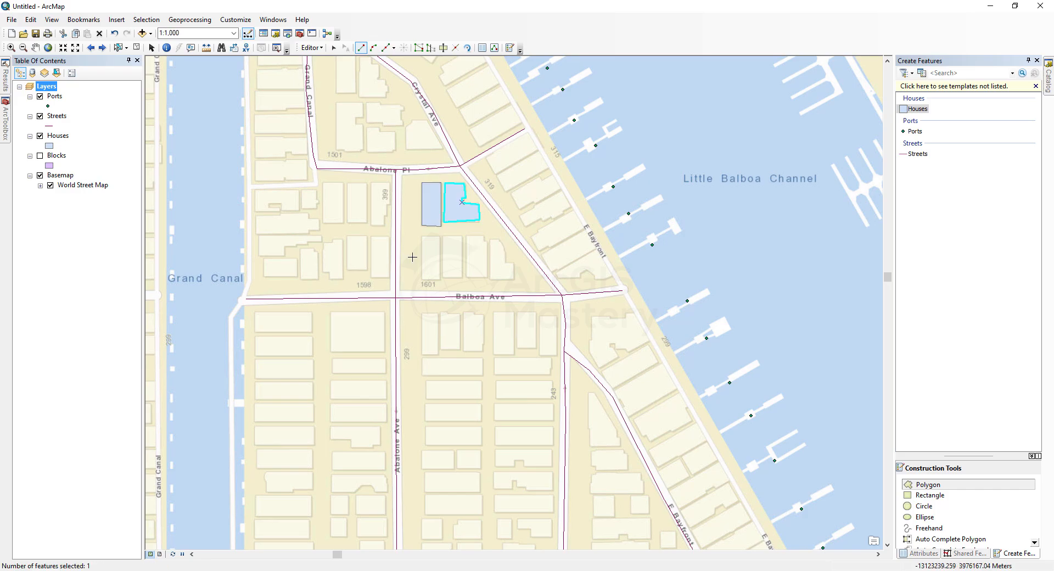
Trace the three rectangular buildings on the block's Balboa Ave side, from west to east, as separate Houses polygons
left_click(440, 237)
left_click(440, 280)
left_click(422, 279)
double_click(422, 237)
left_click(443, 236)
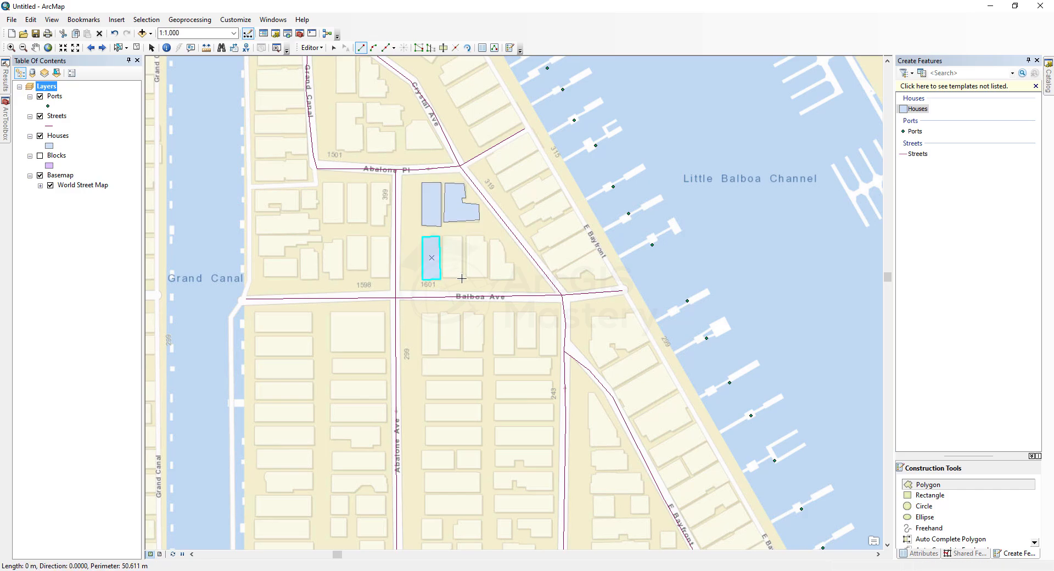
left_click(443, 279)
left_click(461, 278)
double_click(461, 236)
left_click(466, 237)
left_click(486, 235)
left_click(486, 278)
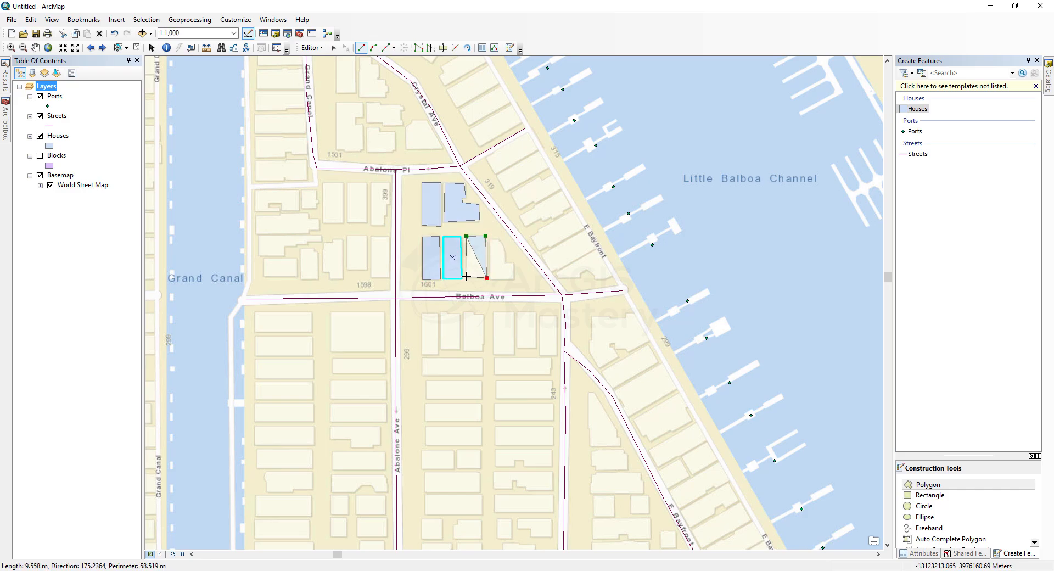
double_click(466, 278)
Trace the irregular building at the east end of the Balboa Ave row as a Houses polygon, following its stepped eastern edge
left_click(489, 239)
left_click(490, 280)
left_click(513, 278)
left_click(513, 263)
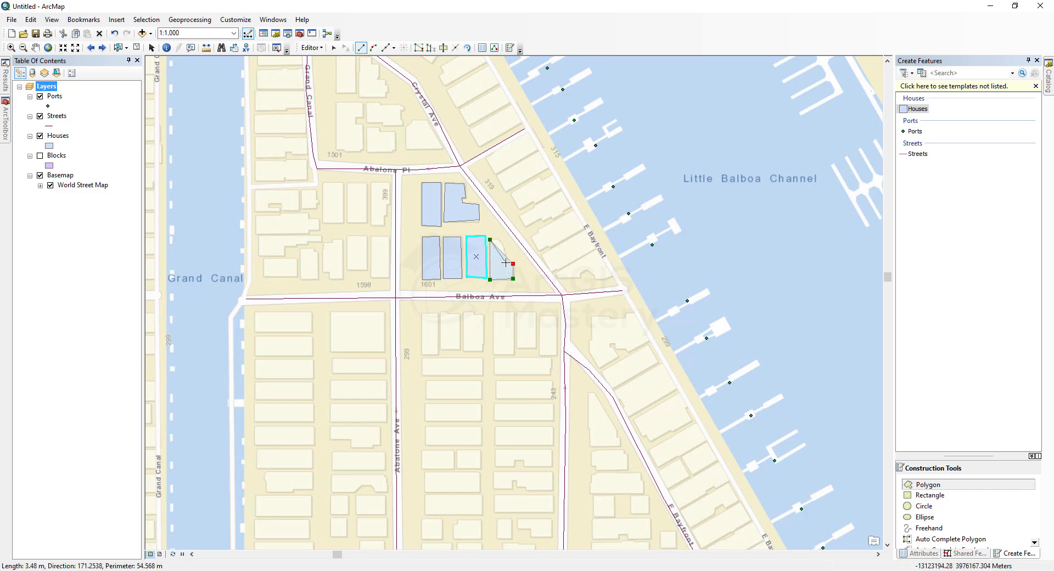
left_click(505, 263)
left_click(505, 248)
double_click(498, 239)
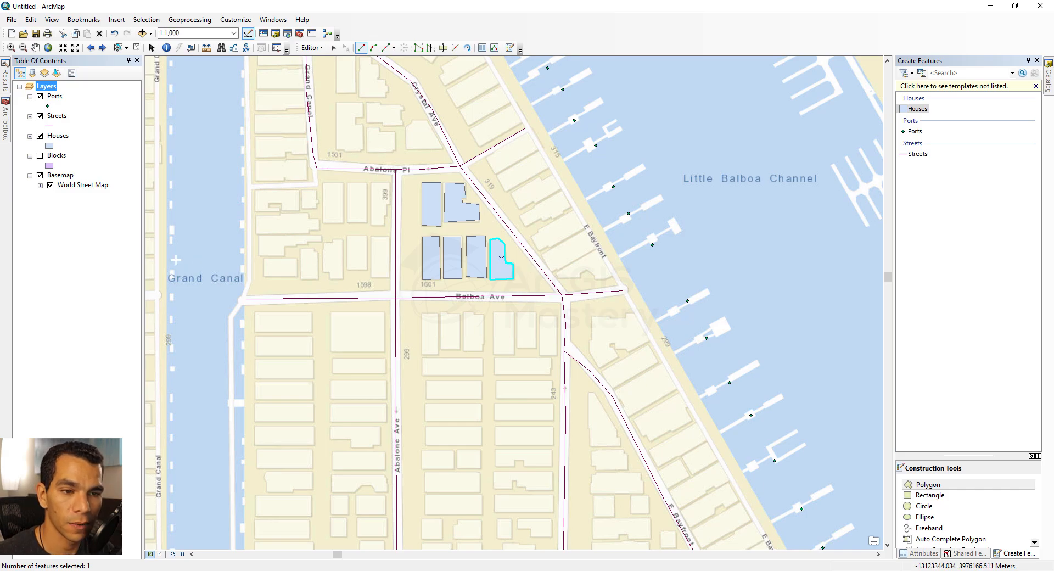
Make the Blocks layer visible again and review the digitized features across the eastern part of the island
left_click(40, 156)
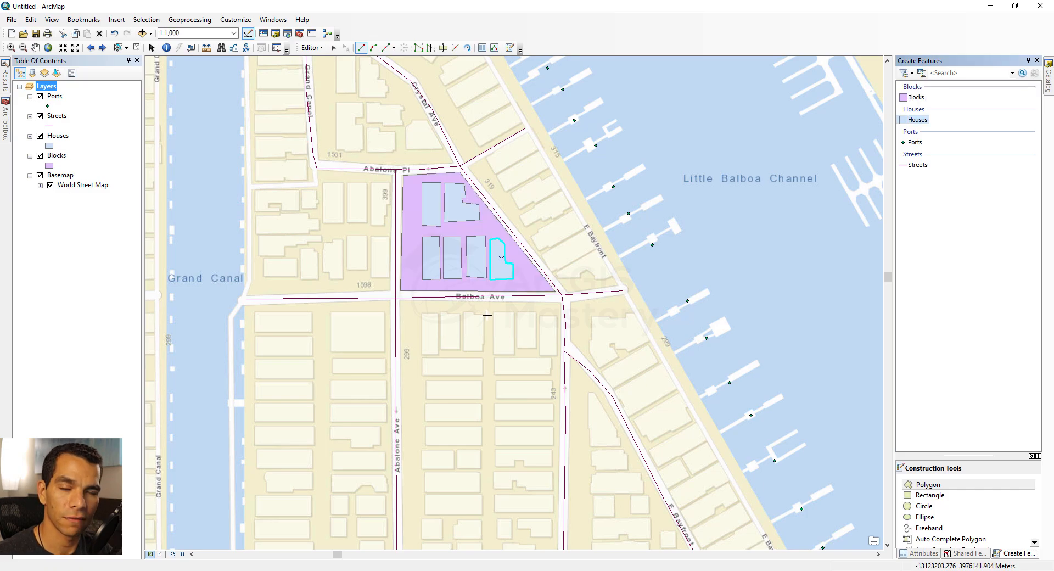
scroll(525, 266, "down", 3)
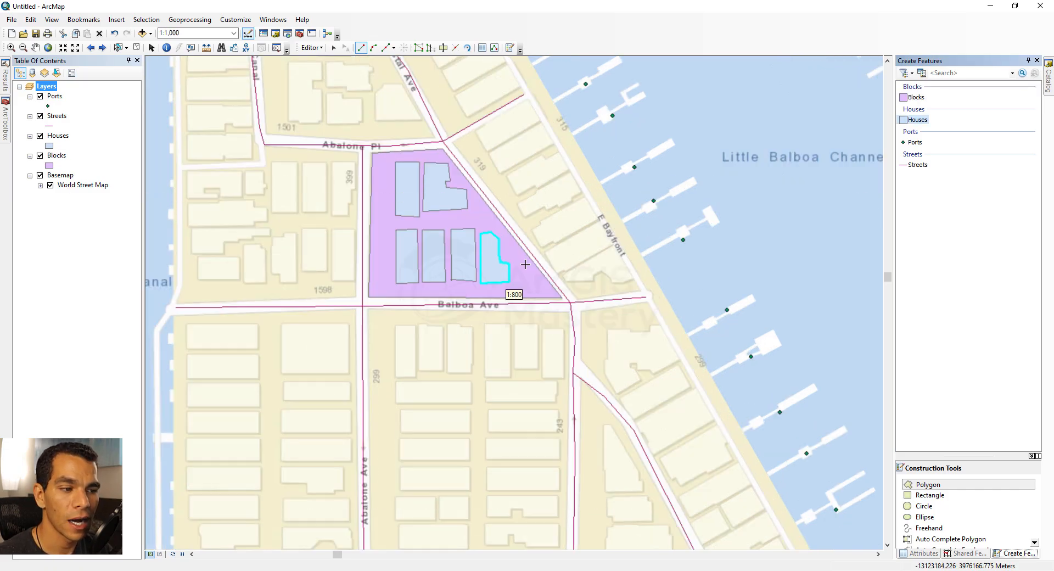
scroll(526, 267, "down", 2)
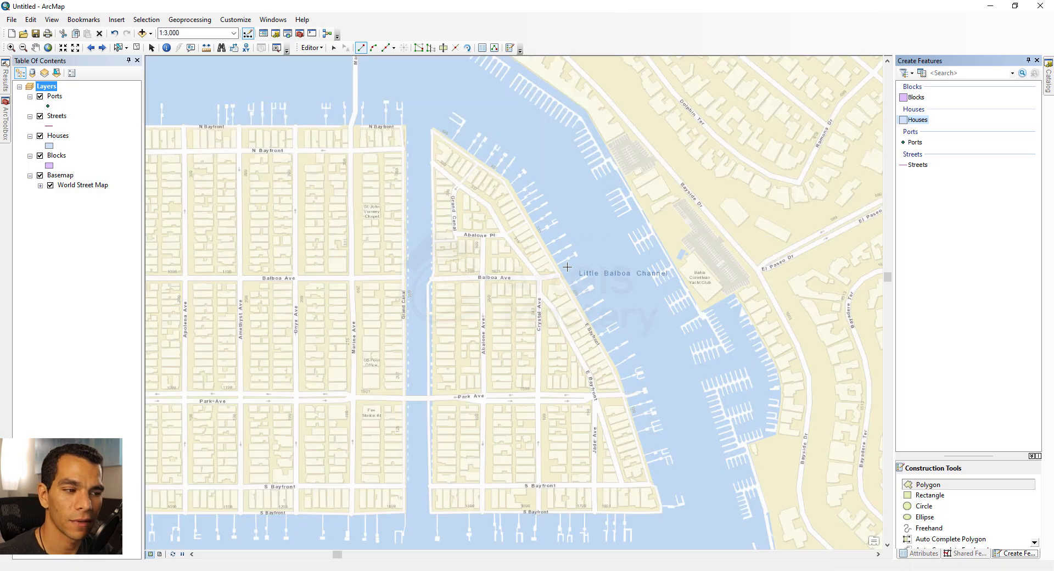